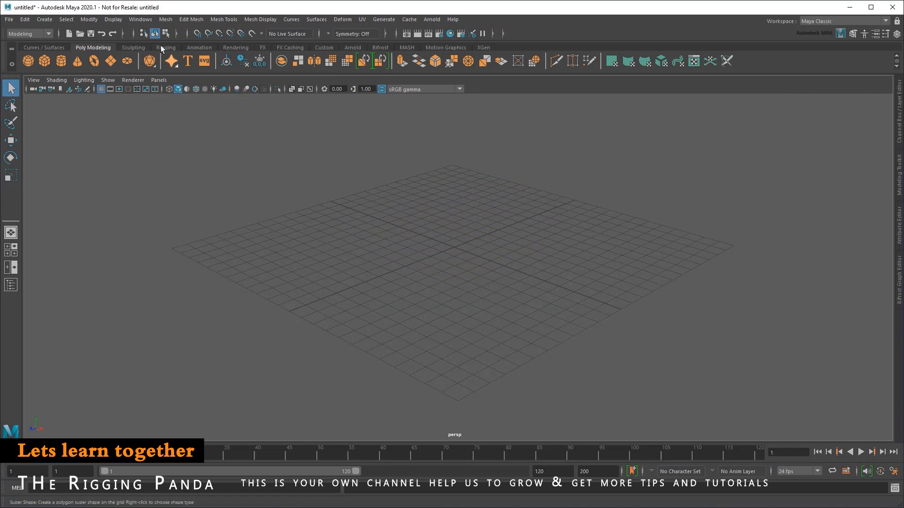
Check in the Plug-in Manager that the Bifrost plug-ins are loaded and set to auto load.
{"action": "left_click", "coordinate": [140, 19]}
{"action": "mouse_move", "coordinate": [196, 108]}
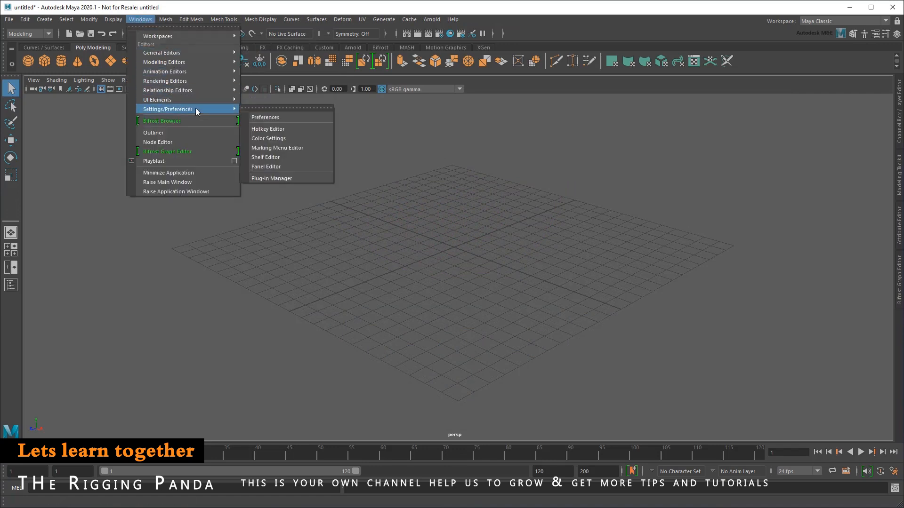
{"action": "left_click", "coordinate": [305, 179]}
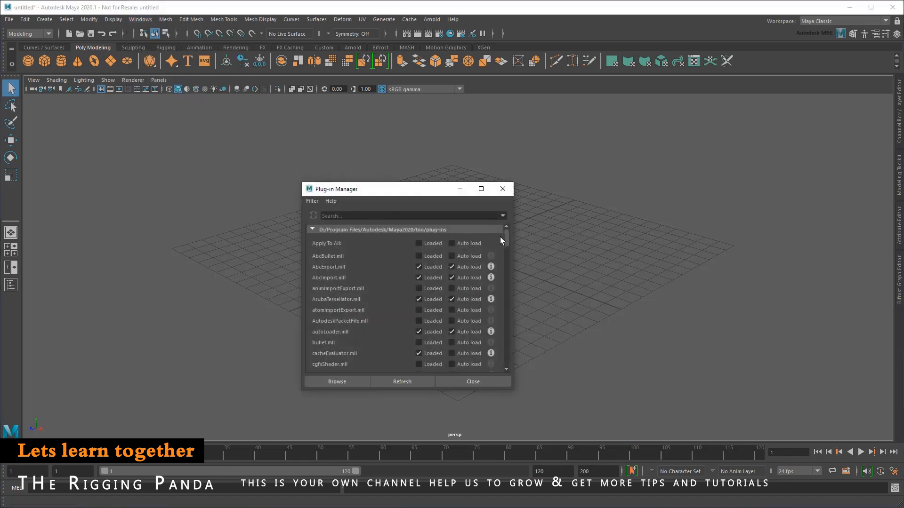
{"action": "left_click_drag", "start_coordinate": [504, 238], "coordinate": [522, 317]}
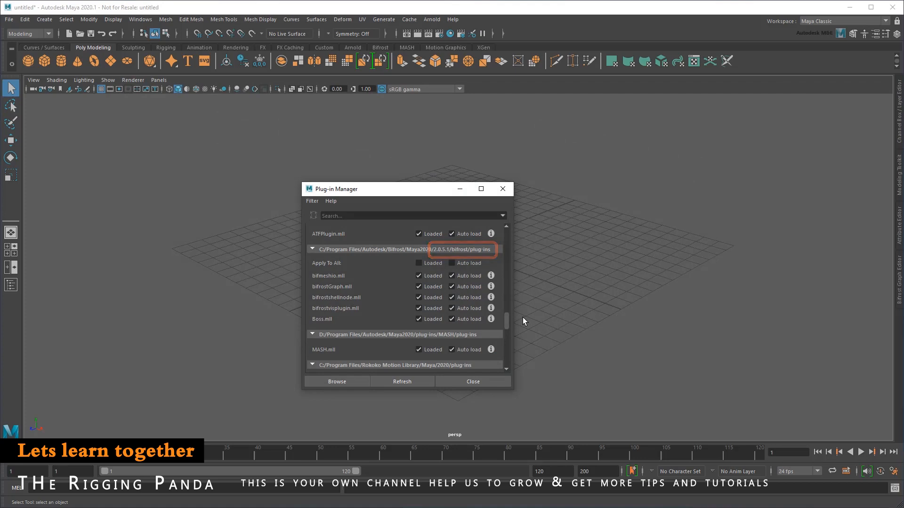
{"action": "left_click", "coordinate": [497, 380]}
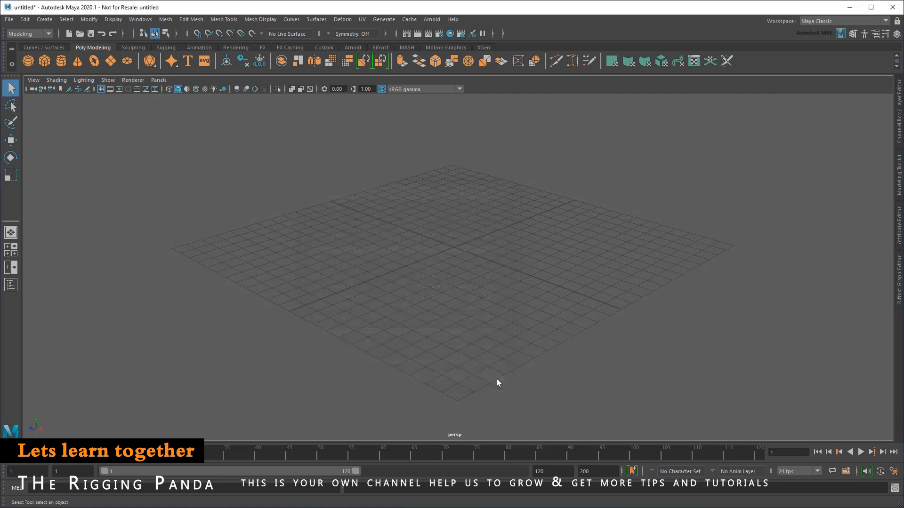
Create a polygon sphere and a polygon plane at the origin, and raise the plane above the sphere.
{"action": "left_click", "coordinate": [30, 64]}
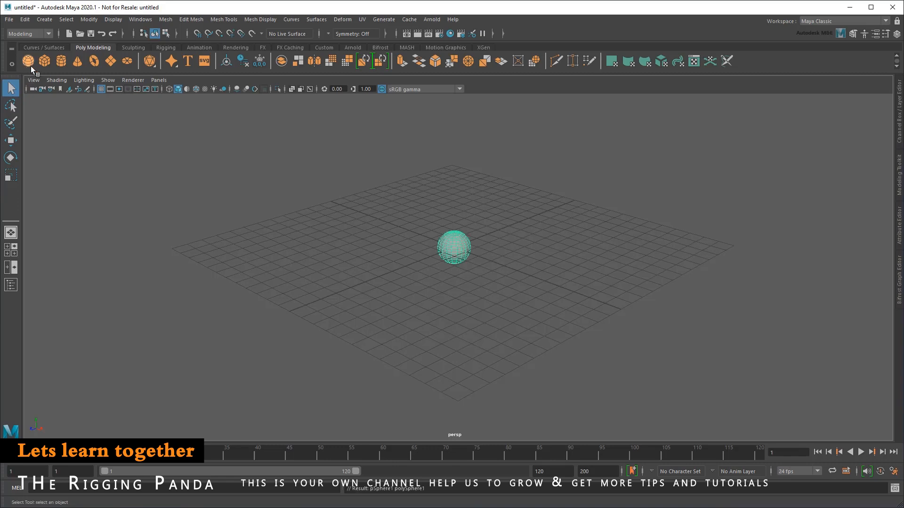
{"action": "left_click", "coordinate": [112, 63]}
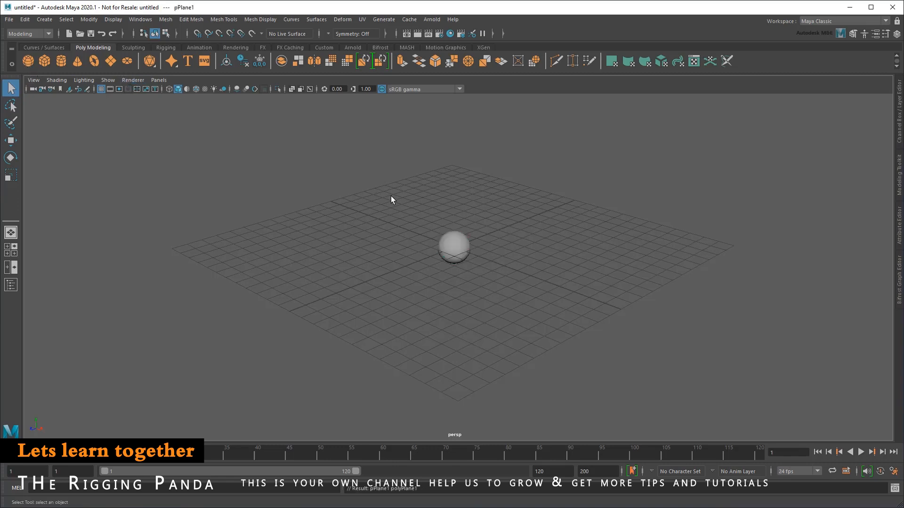
{"action": "key", "text": "w"}
{"action": "left_click_drag", "start_coordinate": [454, 222], "coordinate": [454, 166]}
Set the plane's width and height to 10.
{"action": "left_click", "coordinate": [899, 230]}
{"action": "type", "text": "10"}
{"action": "left_click_drag", "start_coordinate": [774, 168], "coordinate": [716, 174]}
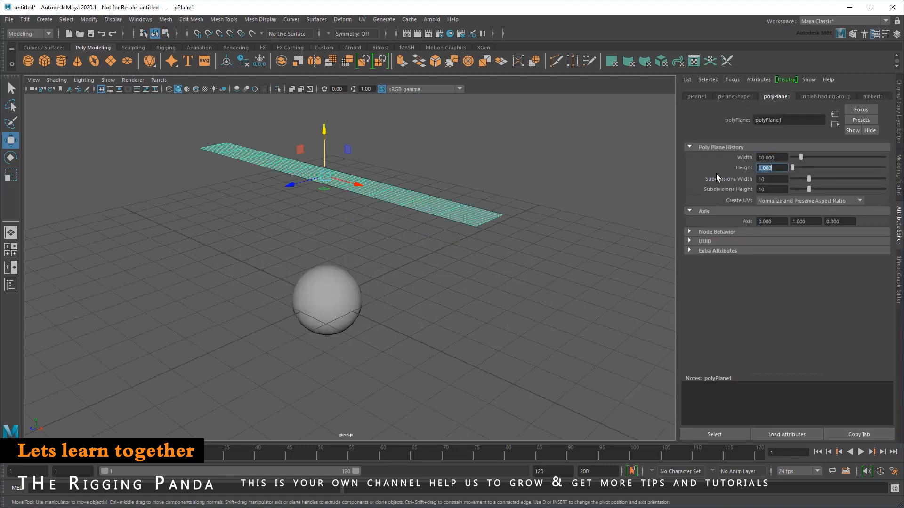
{"action": "type", "text": "10"}
{"action": "key", "text": "Return"}
Set the sphere's radius to 2.5 and clear the selection.
{"action": "left_click_drag", "start_coordinate": [398, 357], "coordinate": [337, 300], "text": "alt"}
{"action": "left_click", "coordinate": [320, 290]}
{"action": "key", "text": "q"}
{"action": "left_click", "coordinate": [785, 96]}
{"action": "double_click", "coordinate": [772, 157]}
{"action": "type", "text": "2.5"}
{"action": "key", "text": "Return"}
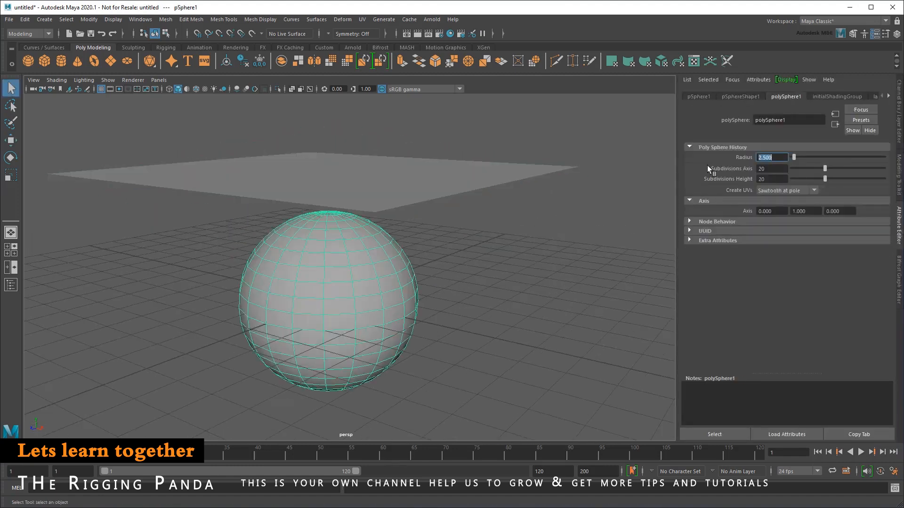
{"action": "left_click", "coordinate": [567, 292]}
Create a new graph in the Bifrost Graph Editor and move its input node out of the way.
{"action": "left_click", "coordinate": [140, 19]}
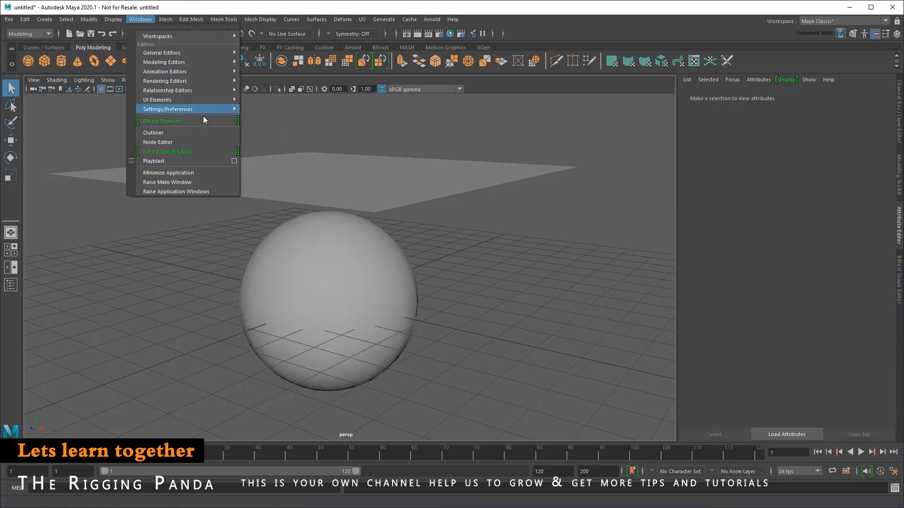
{"action": "left_click", "coordinate": [213, 151]}
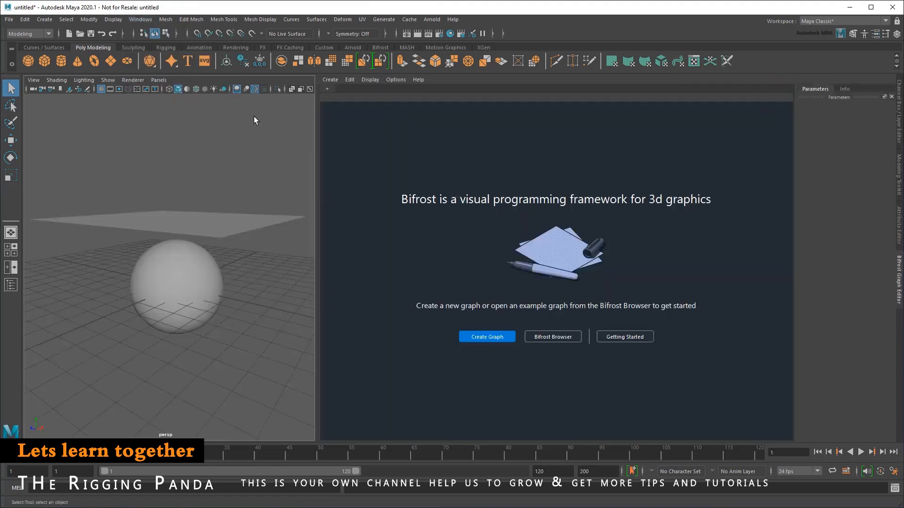
{"action": "left_click", "coordinate": [485, 336]}
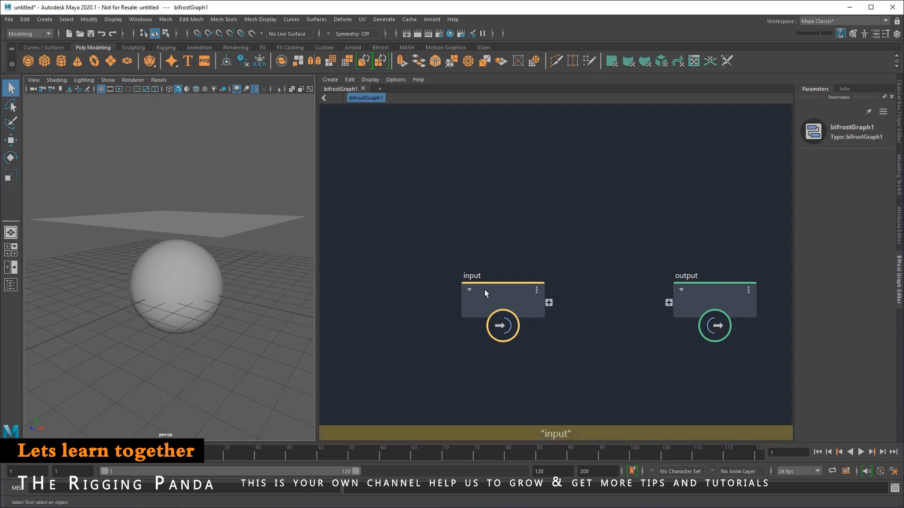
{"action": "left_click_drag", "start_coordinate": [484, 289], "coordinate": [279, 371]}
Add a make_mpm_cloth node to the graph, above and to the left of the output node.
{"action": "key", "text": "Tab"}
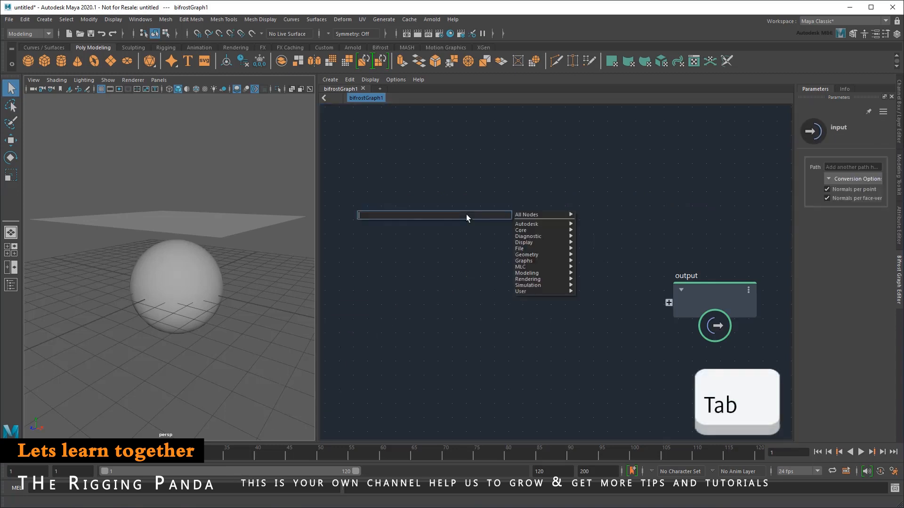
{"action": "type", "text": "cloth"}
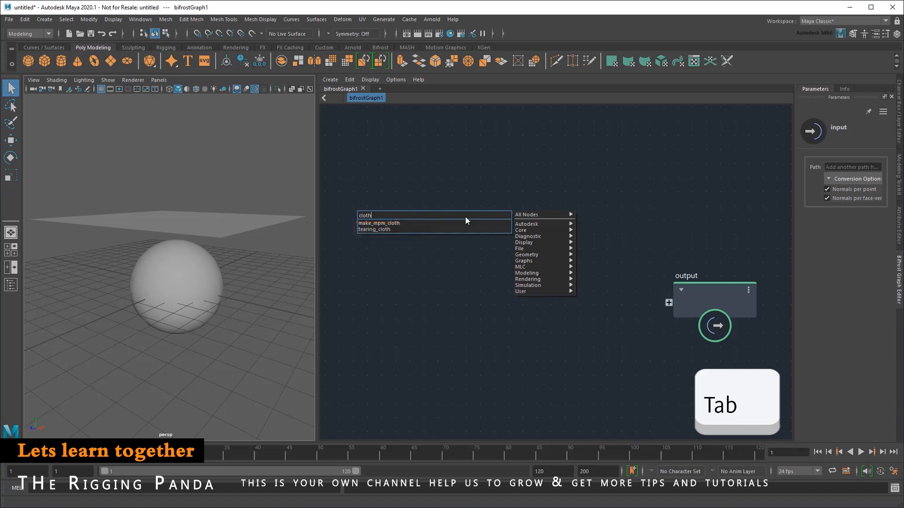
{"action": "left_click", "coordinate": [453, 224]}
{"action": "left_click_drag", "start_coordinate": [453, 225], "coordinate": [489, 225]}
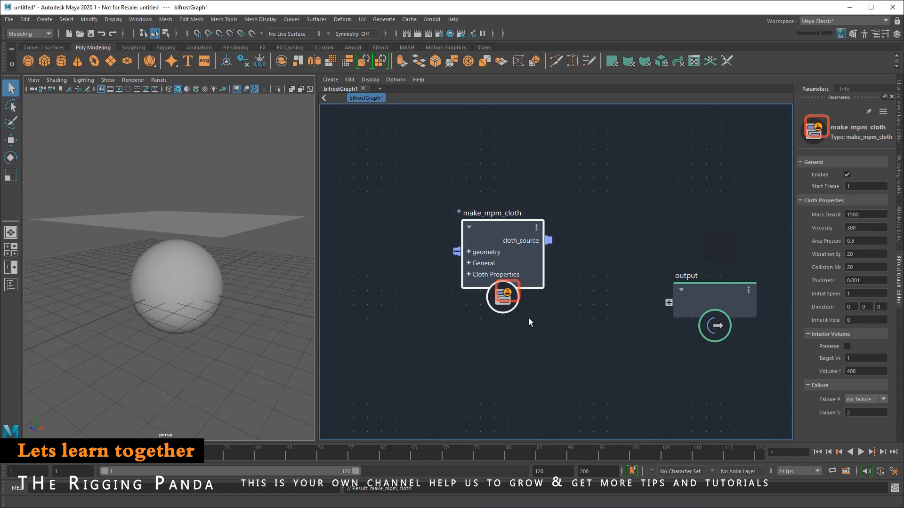
Bring pPlane1 into the graph as a mesh input and connect its mesh to make_mpm_cloth's geometry.
{"action": "left_click", "coordinate": [244, 221]}
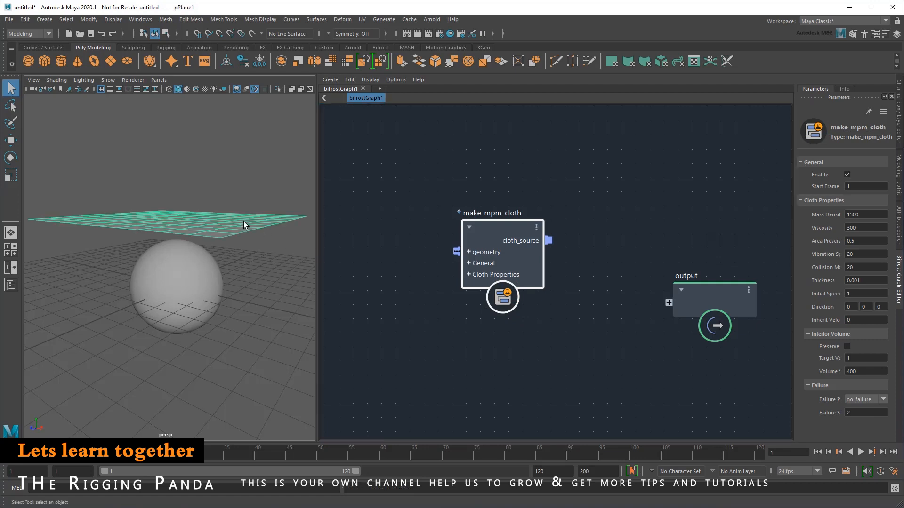
{"action": "left_click", "coordinate": [11, 285]}
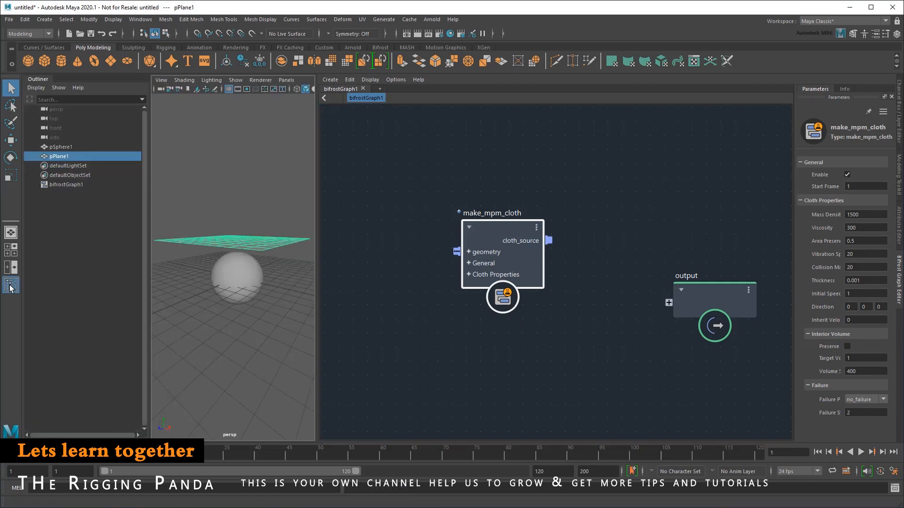
{"action": "middle_click_drag", "start_coordinate": [289, 203], "coordinate": [349, 211]}
{"action": "left_click", "coordinate": [11, 285]}
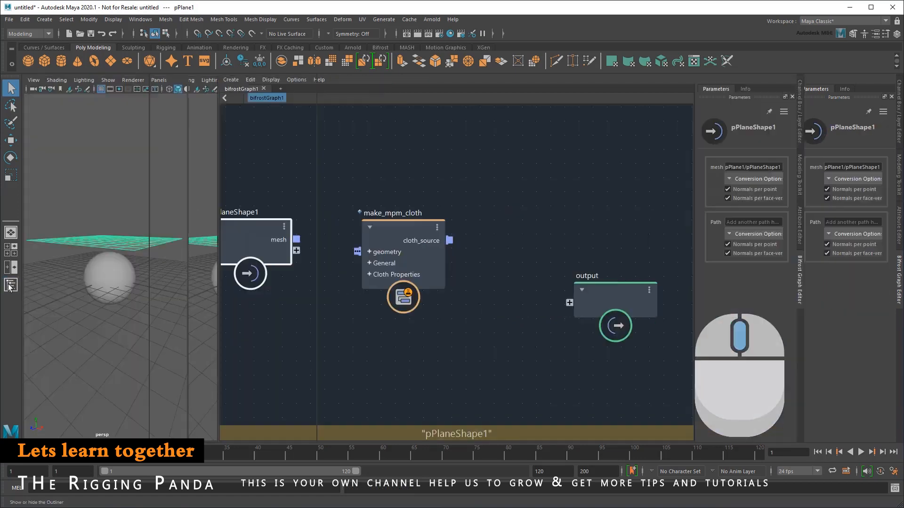
{"action": "left_click_drag", "start_coordinate": [444, 241], "coordinate": [456, 247]}
Add a simulate_mpm node and connect make_mpm_cloth's cloth_source to its sources port.
{"action": "key", "text": "Tab"}
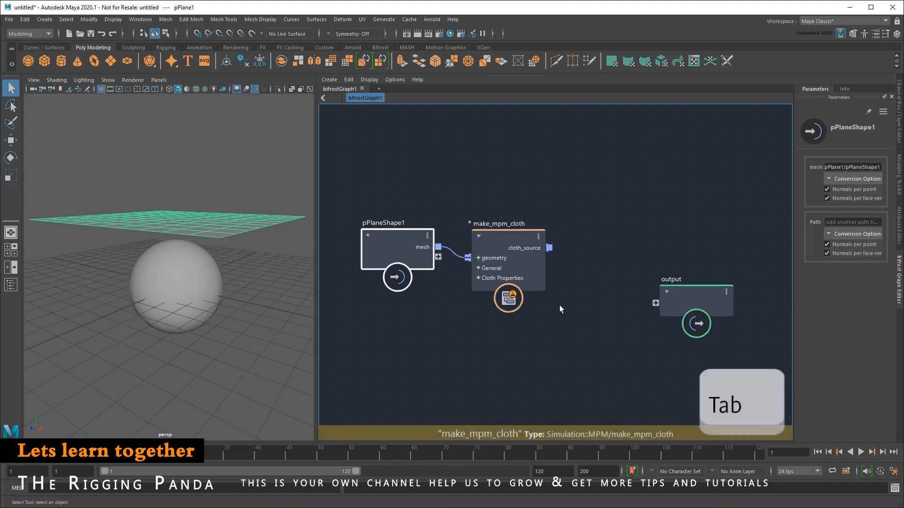
{"action": "key", "text": "Tab"}
{"action": "type", "text": "simulate"}
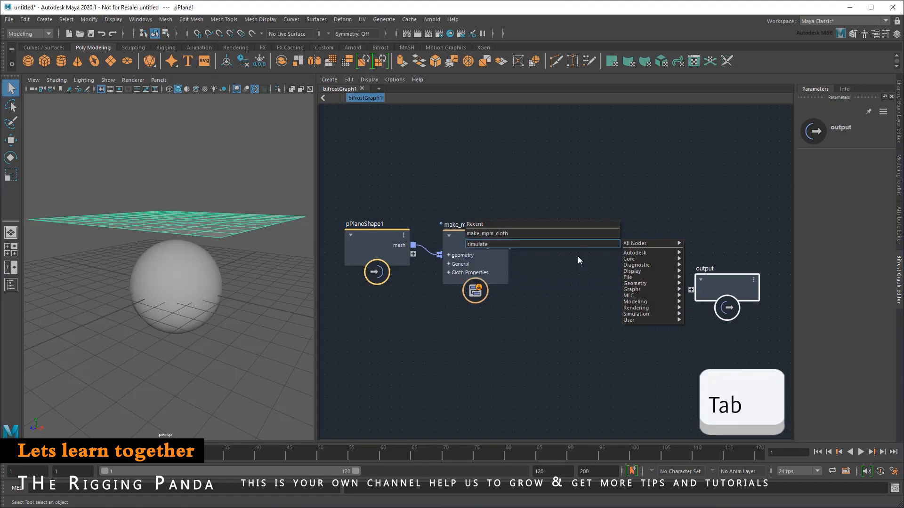
{"action": "key", "text": "Return"}
{"action": "left_click_drag", "start_coordinate": [578, 256], "coordinate": [603, 247]}
{"action": "left_click_drag", "start_coordinate": [511, 245], "coordinate": [567, 305]}
Add an mpm_solver_settings node feeding simulate_mpm's settings, and connect simulate_mpm's cloth_mesh to the output node.
{"action": "key", "text": "Tab"}
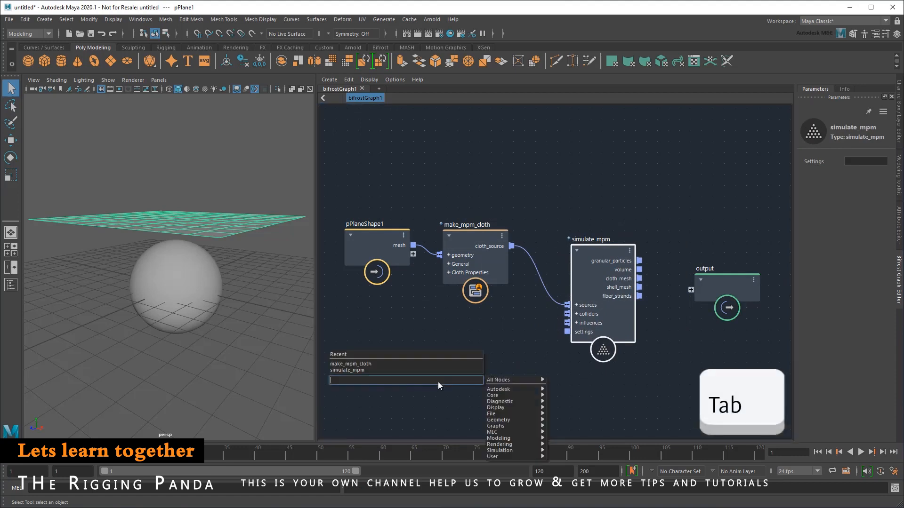
{"action": "type", "text": "setting"}
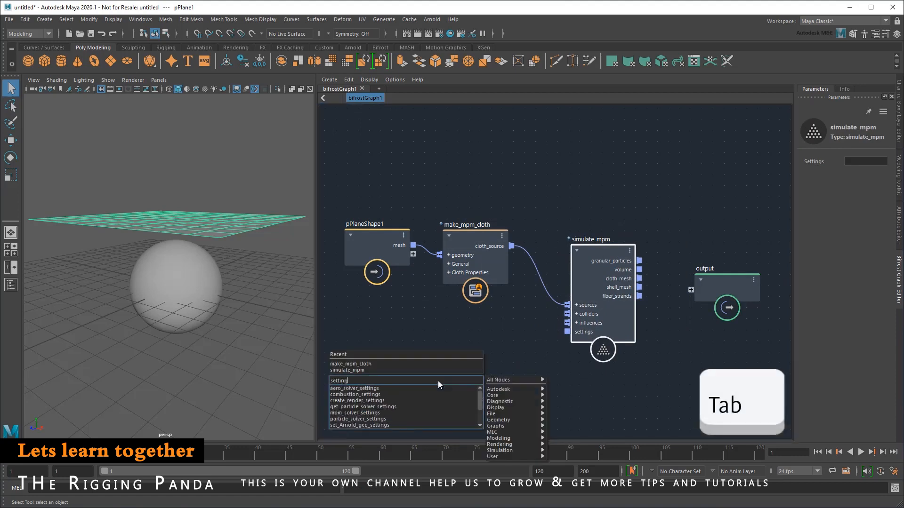
{"action": "left_click", "coordinate": [433, 413]}
{"action": "middle_click_drag", "start_coordinate": [511, 399], "coordinate": [509, 325]}
{"action": "left_click_drag", "start_coordinate": [509, 333], "coordinate": [565, 258]}
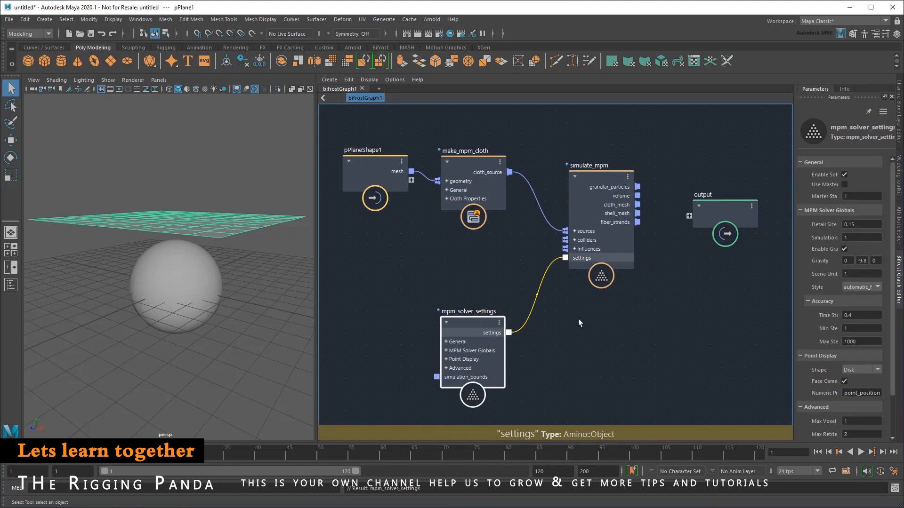
{"action": "left_click_drag", "start_coordinate": [638, 205], "coordinate": [686, 218]}
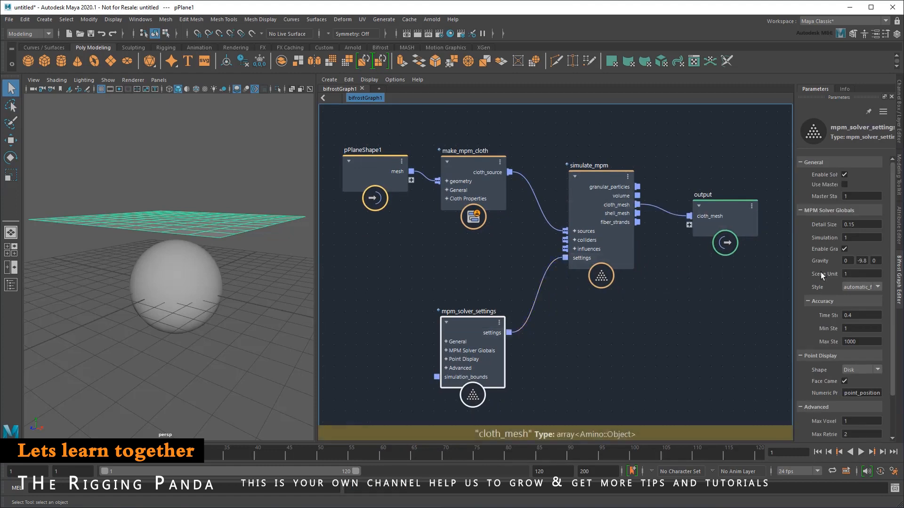
Collapse the graph editor and set the timeline's playback speed to Play Every Frame, Free.
{"action": "left_click", "coordinate": [899, 291]}
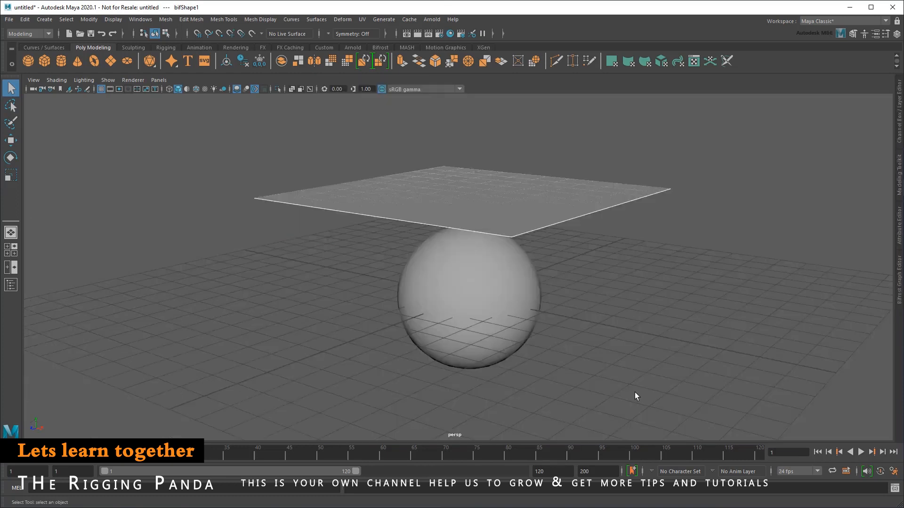
{"action": "right_click", "coordinate": [555, 453]}
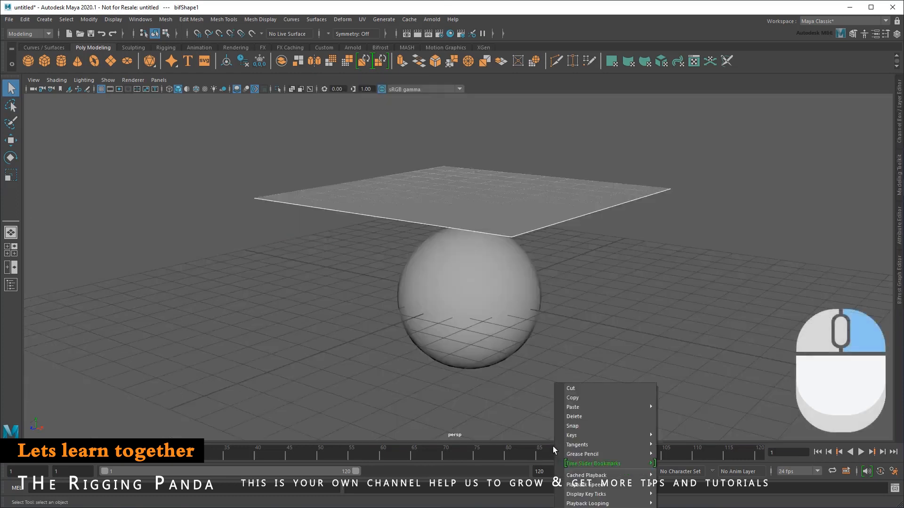
{"action": "mouse_move", "coordinate": [602, 485]}
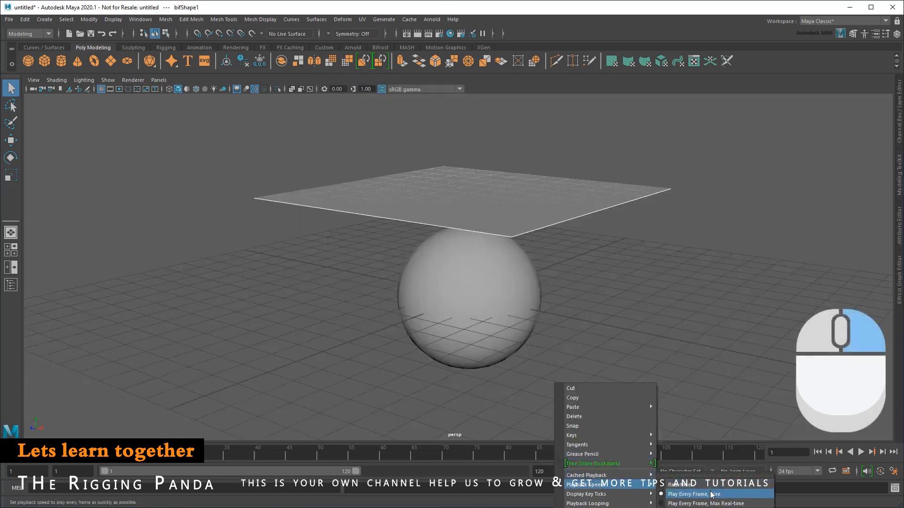
{"action": "left_click", "coordinate": [738, 496]}
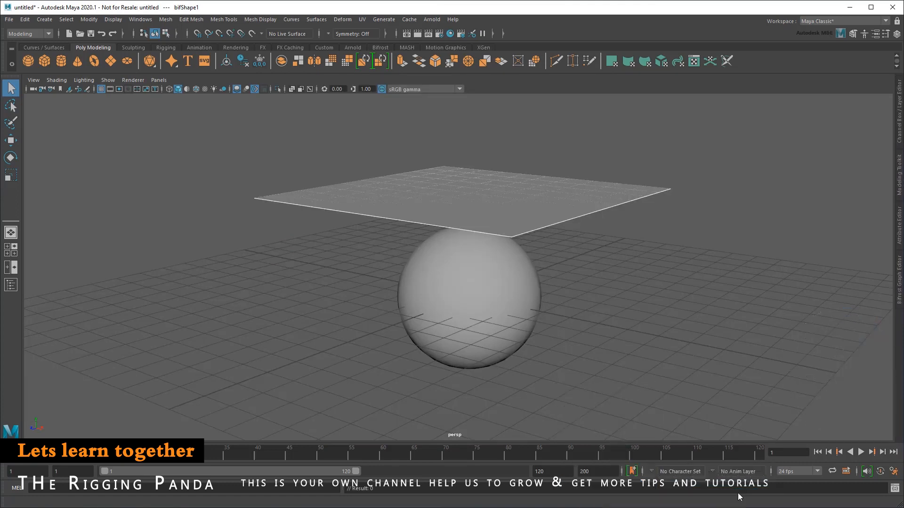
Play the cloth simulation to preview it, stop it, and return to the first frame.
{"action": "left_click", "coordinate": [860, 452]}
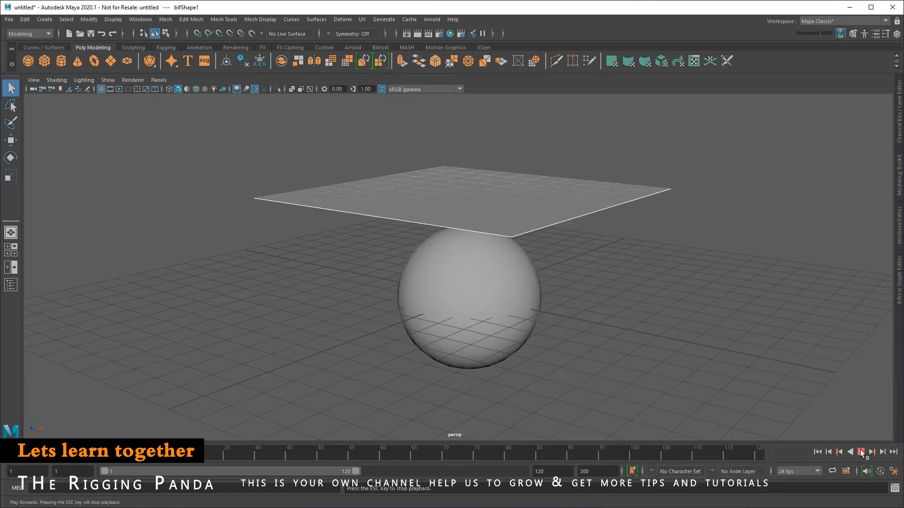
{"action": "left_click", "coordinate": [860, 452]}
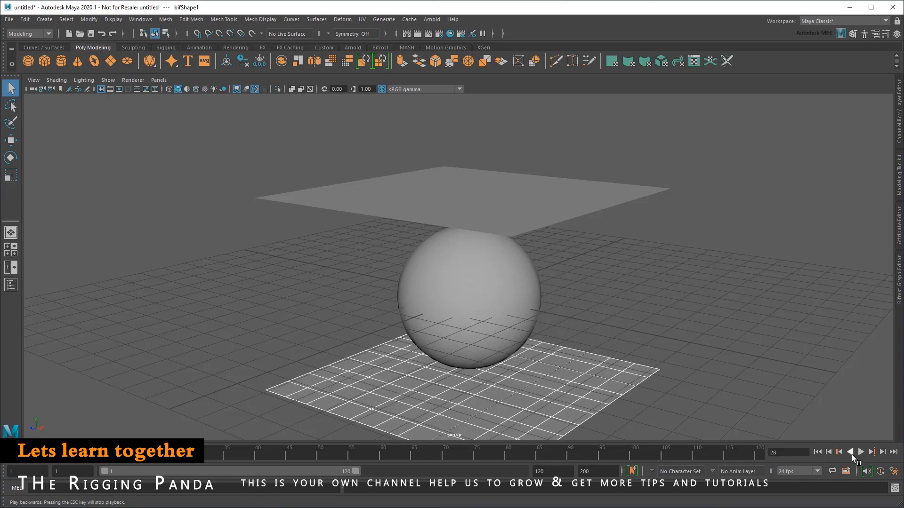
{"action": "left_click", "coordinate": [817, 452]}
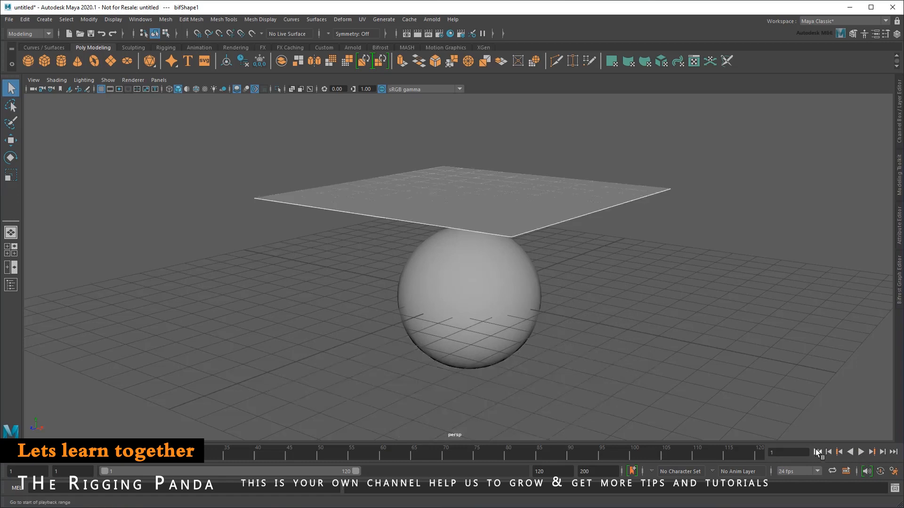
Add a collider node between make_mpm_cloth and mpm_solver_settings, and connect its output to simulate_mpm's colliders port.
{"action": "left_click", "coordinate": [898, 295]}
{"action": "left_click_drag", "start_coordinate": [464, 331], "coordinate": [462, 373]}
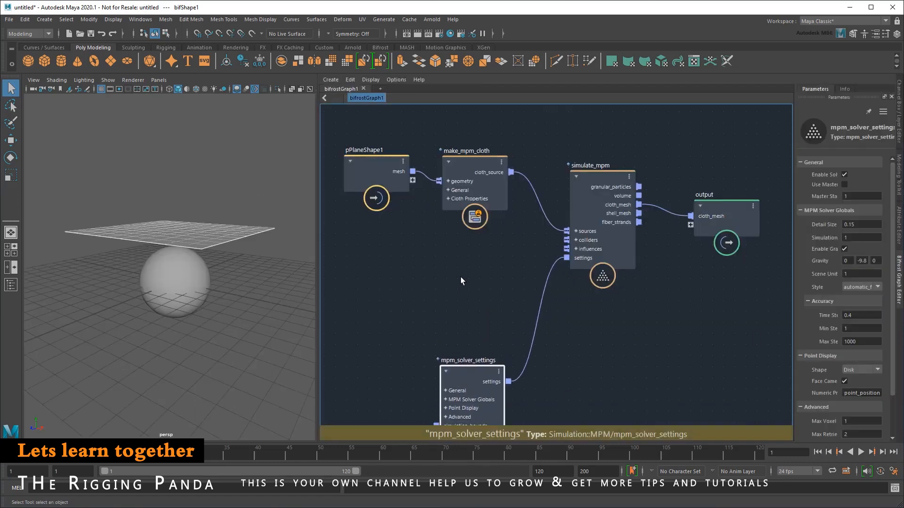
{"action": "left_click", "coordinate": [448, 273]}
{"action": "key", "text": "Tab"}
{"action": "type", "text": "collider"}
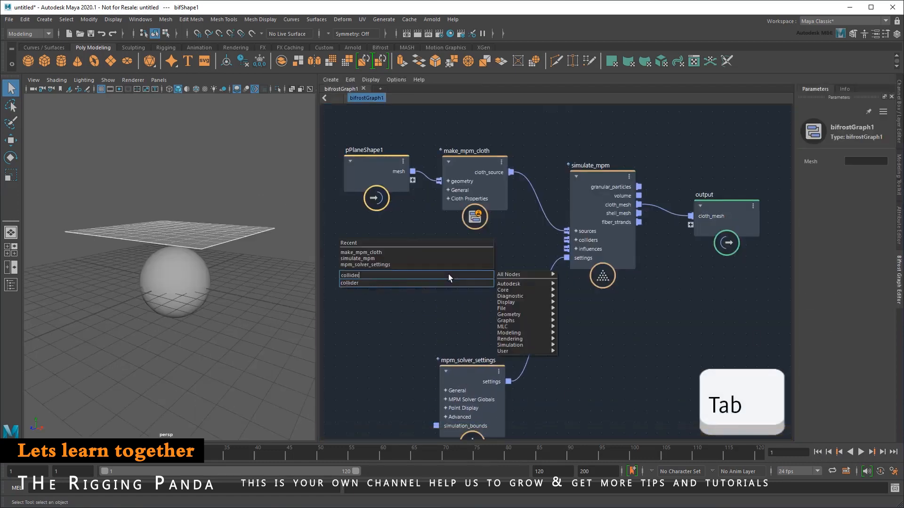
{"action": "left_click", "coordinate": [450, 282]}
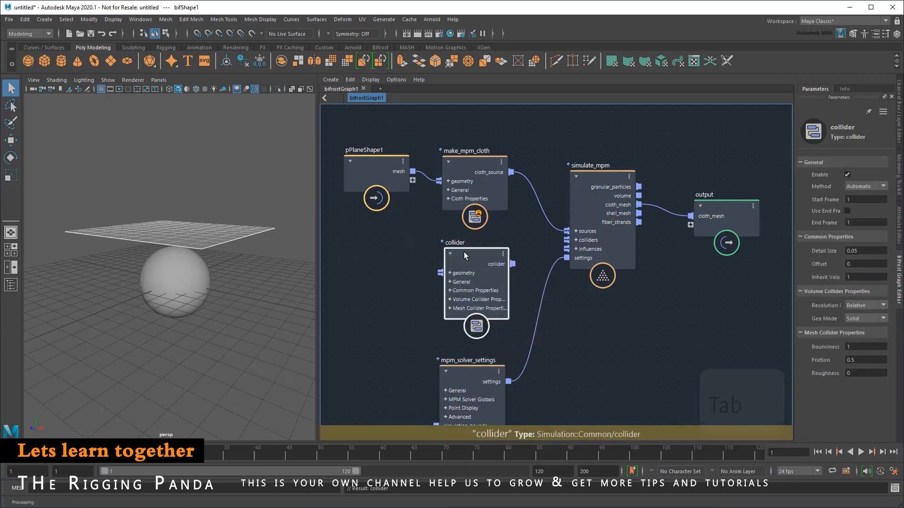
{"action": "left_click_drag", "start_coordinate": [509, 267], "coordinate": [565, 241]}
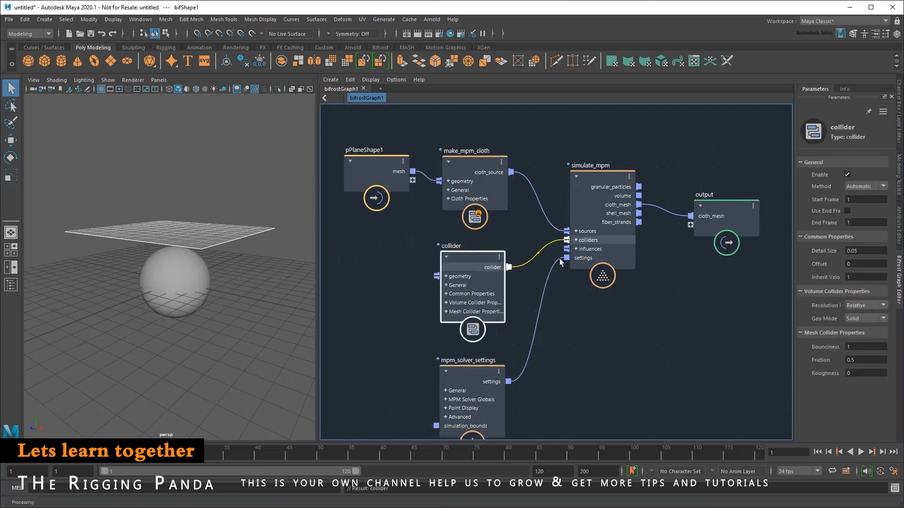
Bring the sphere into the graph as an input node and connect its mesh to the collider's geometry port.
{"action": "left_click", "coordinate": [164, 291]}
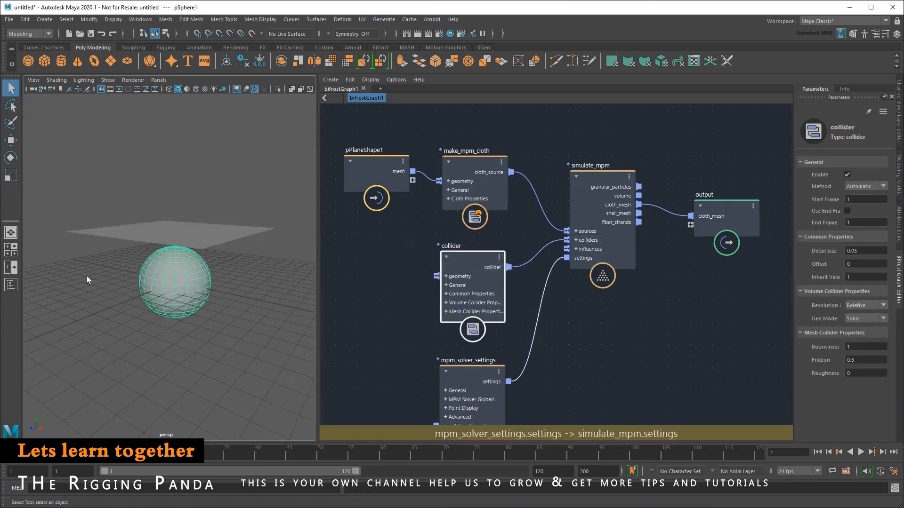
{"action": "left_click", "coordinate": [10, 285]}
{"action": "left_click_drag", "start_coordinate": [341, 277], "coordinate": [347, 278]}
{"action": "left_click_drag", "start_coordinate": [415, 288], "coordinate": [435, 276]}
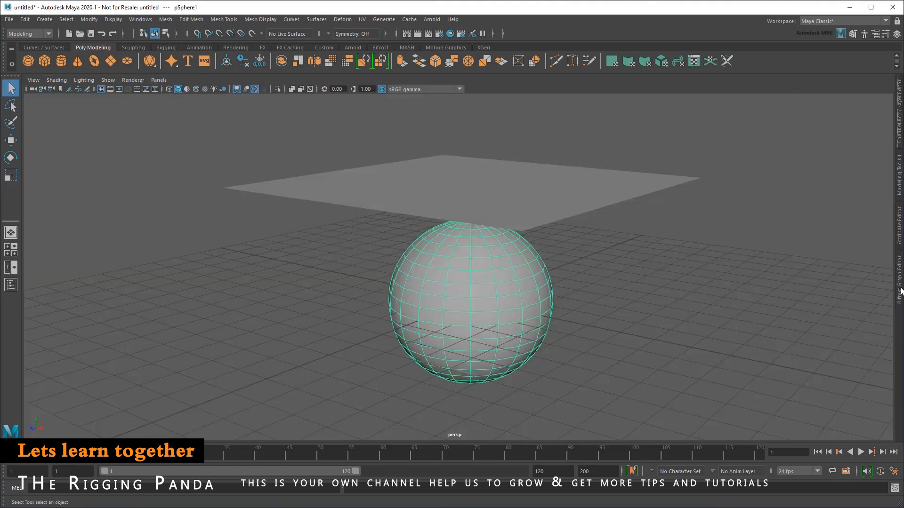
Play the cloth simulation, stop it around frame 34, and examine the draped mesh with the viewport grid hidden.
{"action": "left_click", "coordinate": [861, 452]}
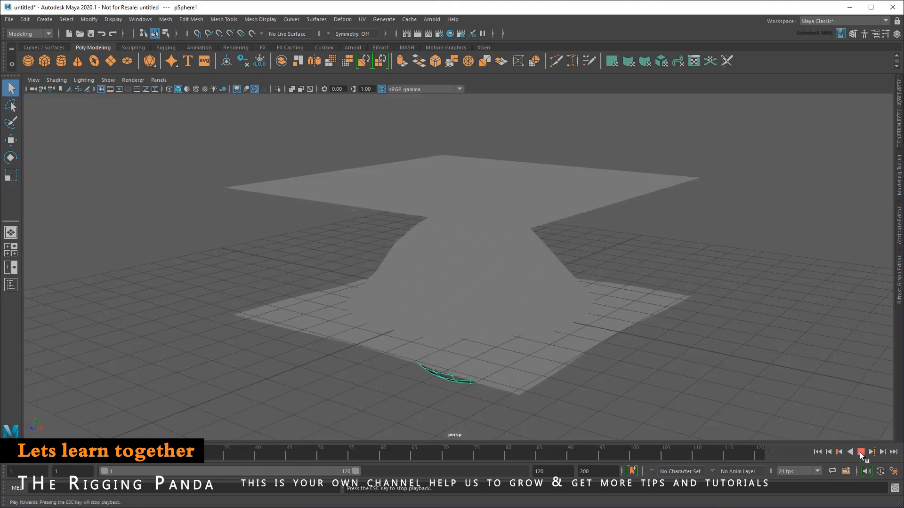
{"action": "left_click", "coordinate": [861, 453]}
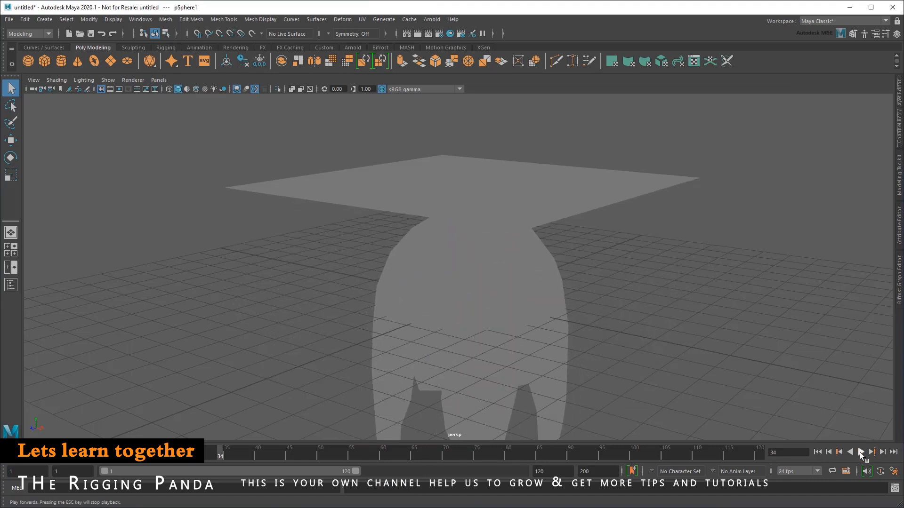
{"action": "left_click", "coordinate": [100, 89]}
{"action": "left_click_drag", "start_coordinate": [555, 358], "coordinate": [487, 265], "text": "alt"}
{"action": "left_click", "coordinate": [488, 265]}
{"action": "left_click_drag", "start_coordinate": [574, 303], "coordinate": [548, 296], "text": "alt"}
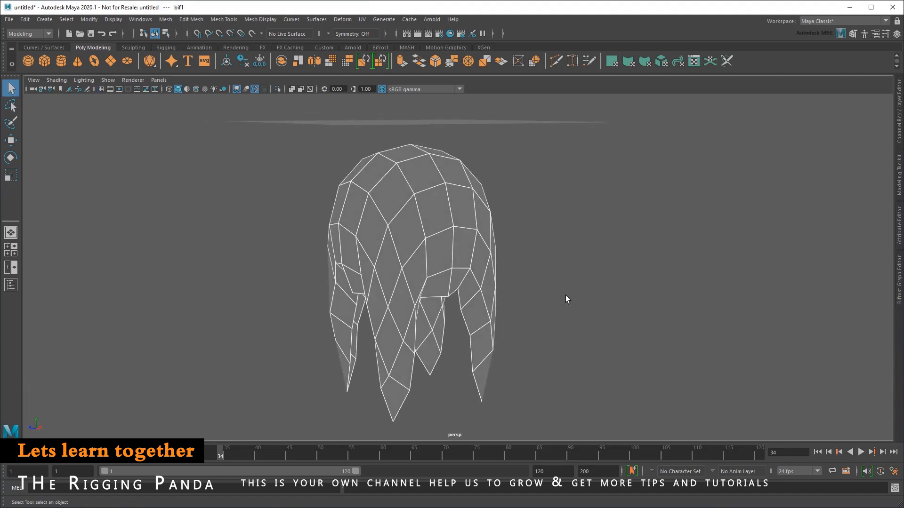
{"action": "left_click_drag", "start_coordinate": [551, 230], "coordinate": [551, 257], "text": "alt"}
Set the source plane's Subdivisions Width and Subdivisions Height to 20 each.
{"action": "left_click", "coordinate": [419, 139]}
{"action": "scroll", "coordinate": [422, 141], "scroll_direction": "down", "scroll_amount": 2}
{"action": "middle_click_drag", "start_coordinate": [435, 145], "coordinate": [440, 172], "text": "alt"}
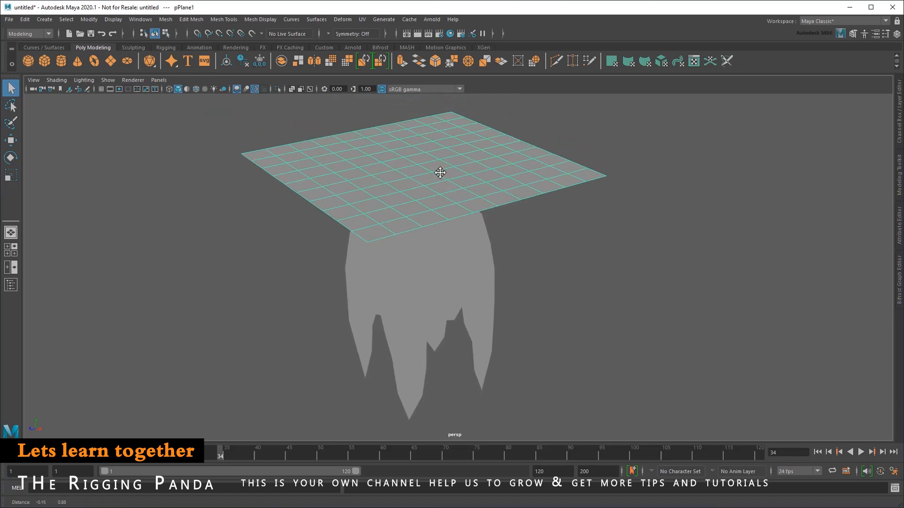
{"action": "left_click", "coordinate": [898, 230]}
{"action": "left_click", "coordinate": [775, 97]}
{"action": "double_click", "coordinate": [776, 179]}
{"action": "type", "text": "20"}
{"action": "key", "text": "Tab"}
{"action": "type", "text": "20"}
{"action": "key", "text": "Return"}
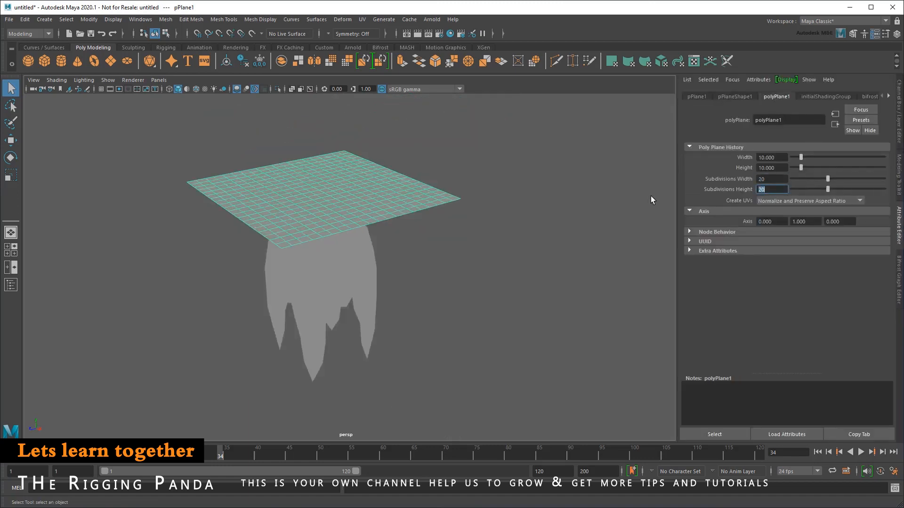
Replay the simulation from the first frame with the cloth selected, inspect the drape around frame 74, and return to the start.
{"action": "left_click", "coordinate": [369, 299]}
{"action": "left_click", "coordinate": [818, 452]}
{"action": "left_click_drag", "start_coordinate": [451, 348], "coordinate": [465, 356], "text": "alt"}
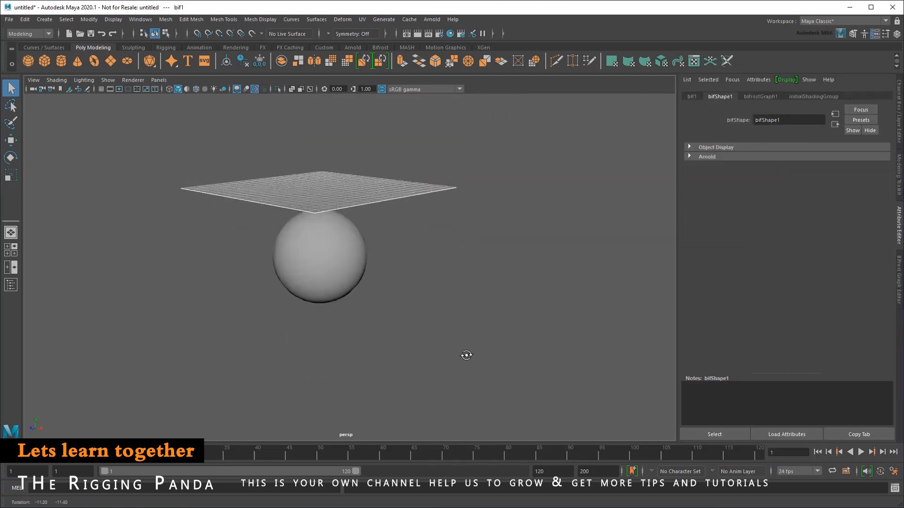
{"action": "left_click", "coordinate": [860, 451]}
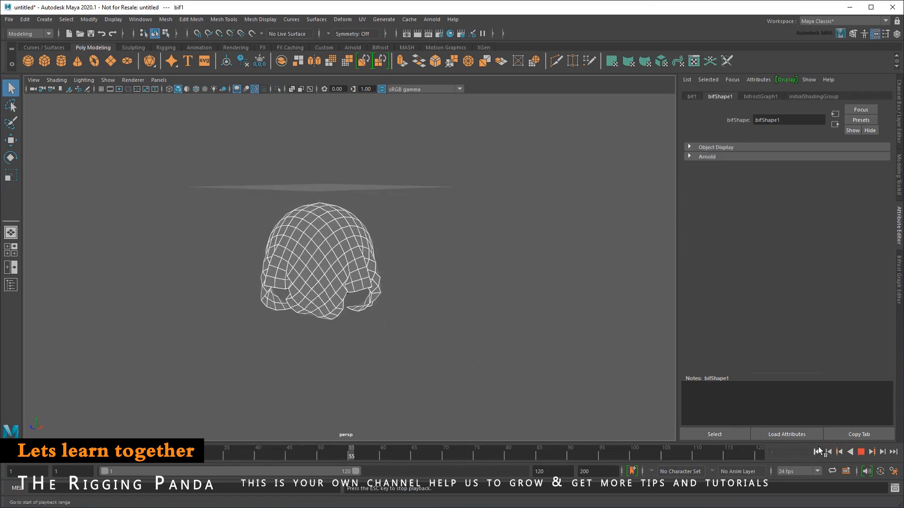
{"action": "key", "text": "Escape"}
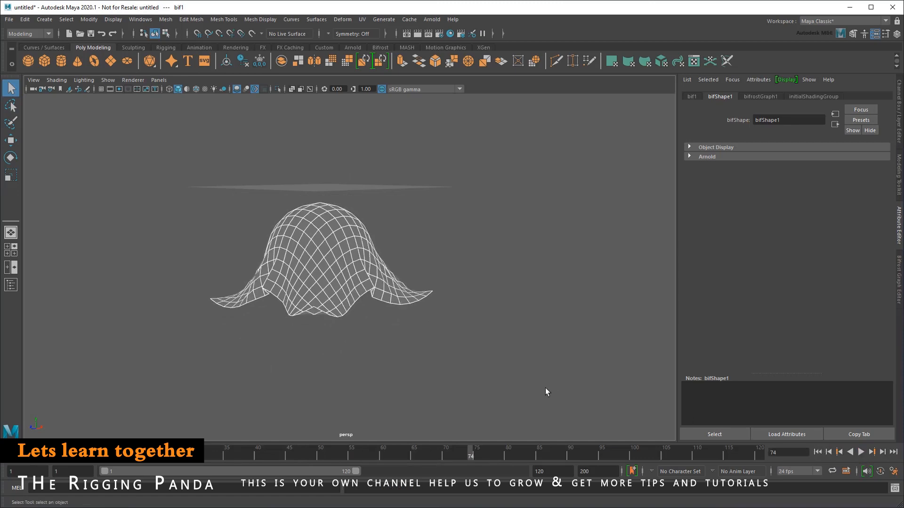
{"action": "left_click_drag", "start_coordinate": [482, 363], "coordinate": [509, 361], "text": "alt"}
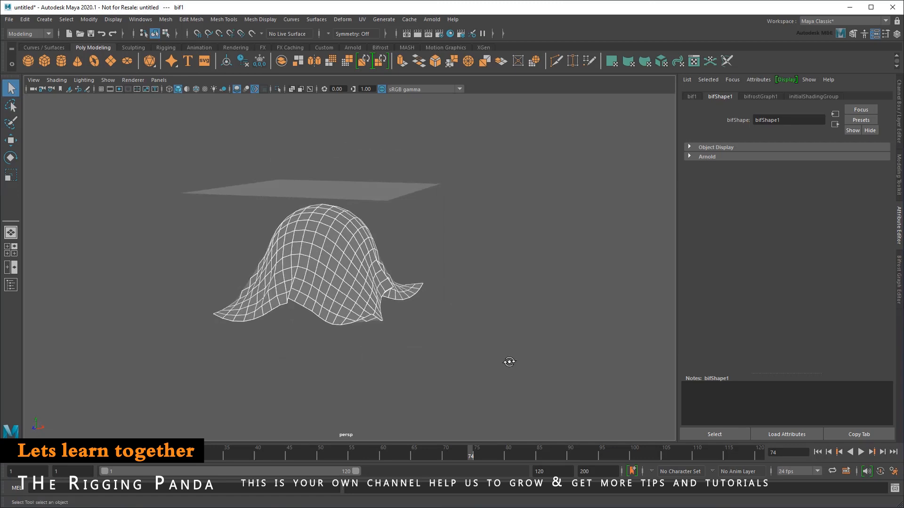
{"action": "left_click", "coordinate": [817, 452]}
Scale the sphere uniformly down to about 0.67 of its size.
{"action": "left_click", "coordinate": [350, 267]}
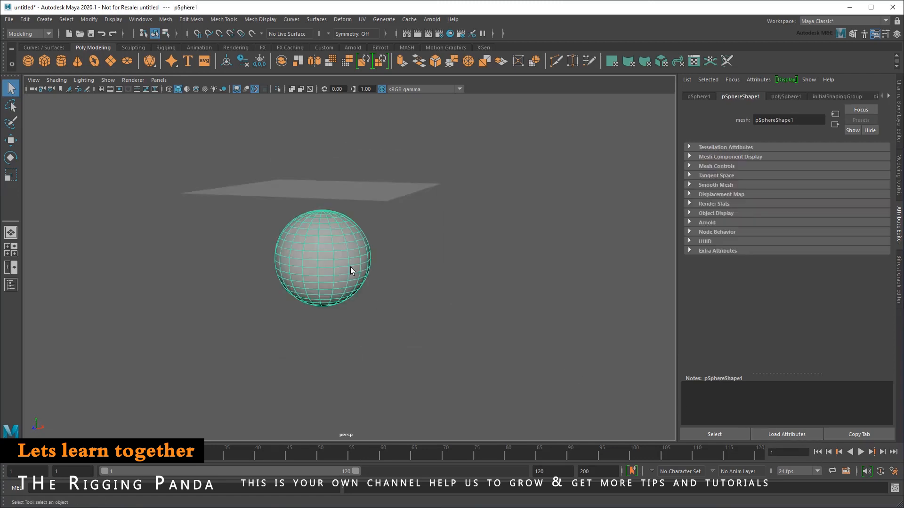
{"action": "key", "text": "r"}
{"action": "left_click_drag", "start_coordinate": [306, 258], "coordinate": [298, 257]}
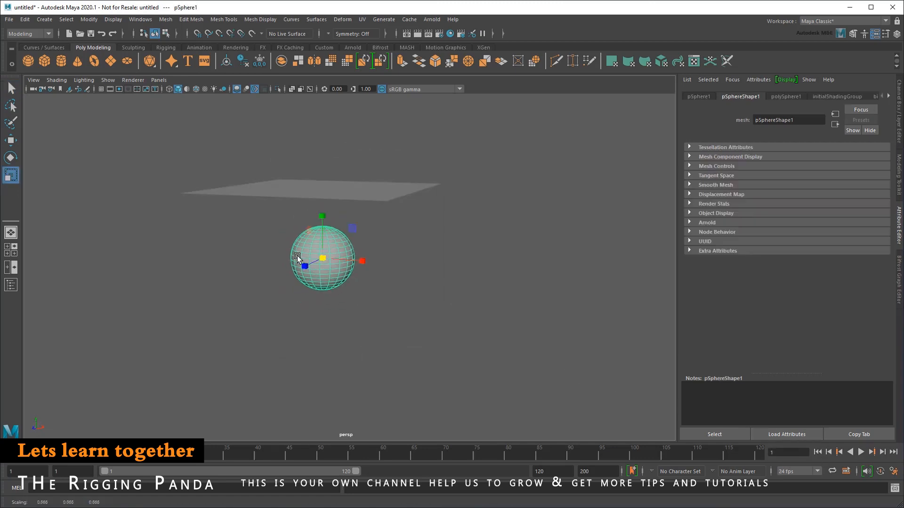
Duplicate the sphere, move the copy to one side and slightly higher under the plane, and scale it smaller.
{"action": "key", "text": "w"}
{"action": "left_click_drag", "start_coordinate": [363, 261], "coordinate": [305, 257], "text": "shift"}
{"action": "left_click_drag", "start_coordinate": [257, 204], "coordinate": [255, 176]}
{"action": "key", "text": "r"}
{"action": "left_click_drag", "start_coordinate": [265, 228], "coordinate": [248, 227]}
Create a polygon cube, move it under the plane on the other side of the large sphere, and resize it.
{"action": "left_click", "coordinate": [46, 62]}
{"action": "key", "text": "w"}
{"action": "left_click_drag", "start_coordinate": [352, 229], "coordinate": [421, 306]}
{"action": "key", "text": "r"}
{"action": "key", "text": "q"}
Add pCube1 and pSphere2 to the Bifrost graph as mesh input nodes.
{"action": "left_click", "coordinate": [899, 287]}
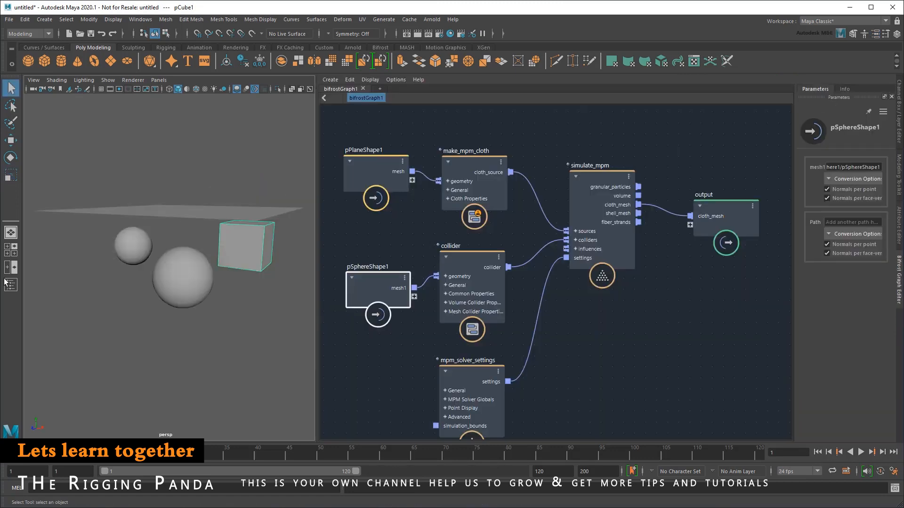
{"action": "left_click", "coordinate": [11, 285]}
{"action": "left_click_drag", "start_coordinate": [71, 186], "coordinate": [362, 360]}
{"action": "left_click_drag", "start_coordinate": [62, 176], "coordinate": [341, 232]}
{"action": "middle_click_drag", "start_coordinate": [341, 232], "coordinate": [342, 232]}
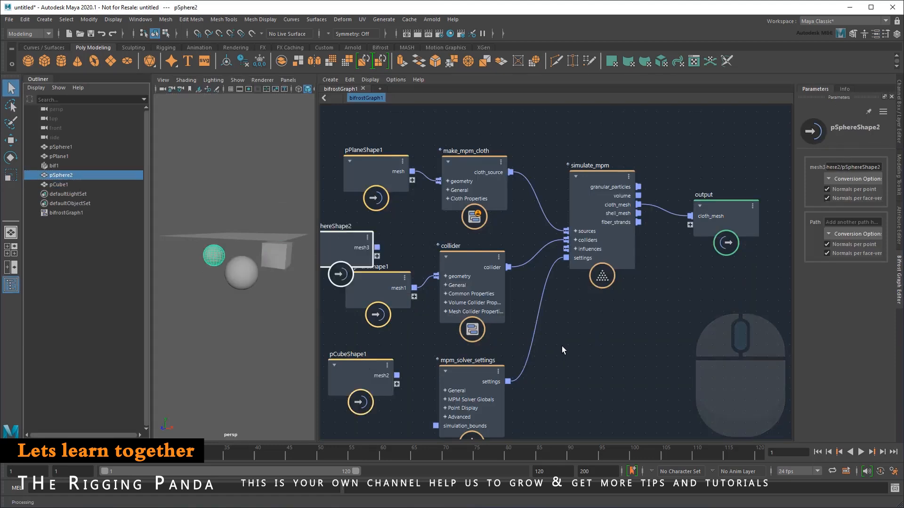
Delete the stray empty input node and connect the pSphereShape2 and pCubeShape1 meshes to the collider's geometry port.
{"action": "scroll", "coordinate": [563, 348], "scroll_direction": "down", "scroll_amount": 2}
{"action": "middle_click_drag", "start_coordinate": [566, 349], "coordinate": [617, 311], "text": "alt"}
{"action": "left_click", "coordinate": [347, 359]}
{"action": "key", "text": "Delete"}
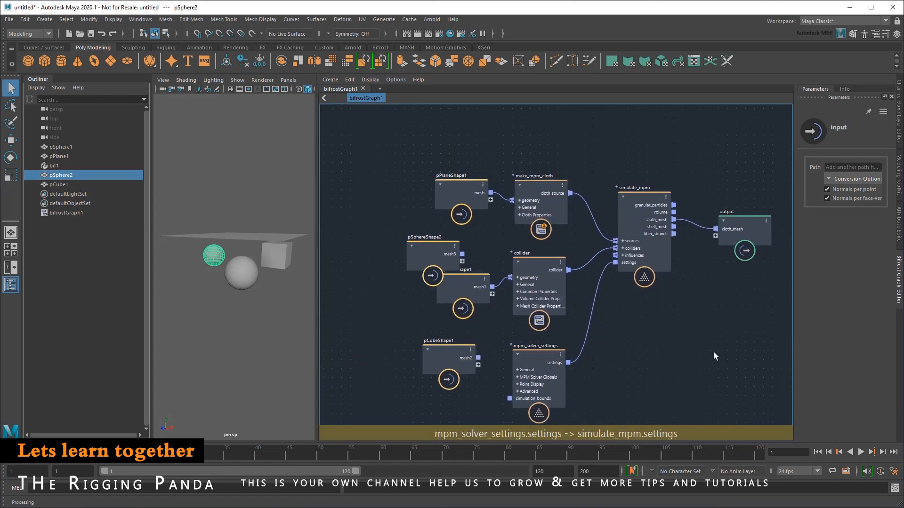
{"action": "middle_click_drag", "start_coordinate": [714, 355], "coordinate": [718, 325], "text": "alt"}
{"action": "left_click_drag", "start_coordinate": [447, 222], "coordinate": [514, 248]}
{"action": "left_click_drag", "start_coordinate": [482, 328], "coordinate": [512, 249]}
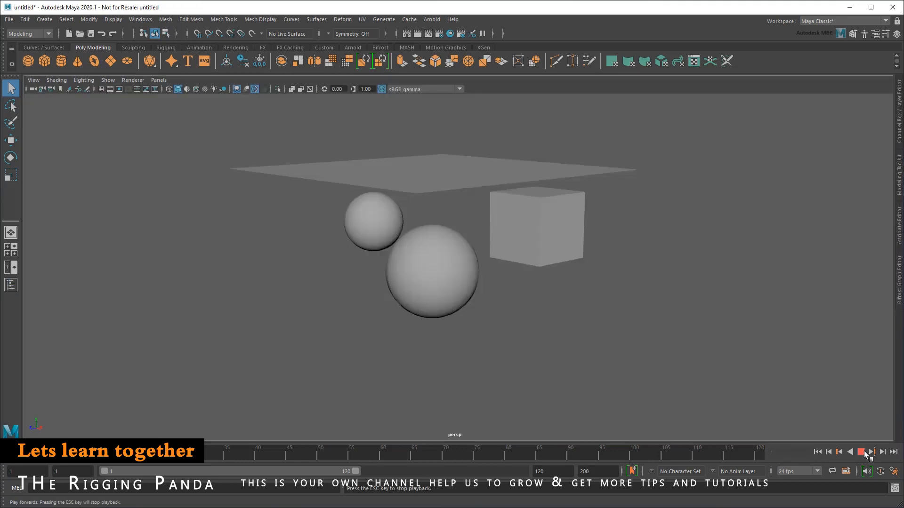
Play the simulation with the three colliders, stop it around frame 73, and inspect the draped cloth.
{"action": "left_click", "coordinate": [861, 451]}
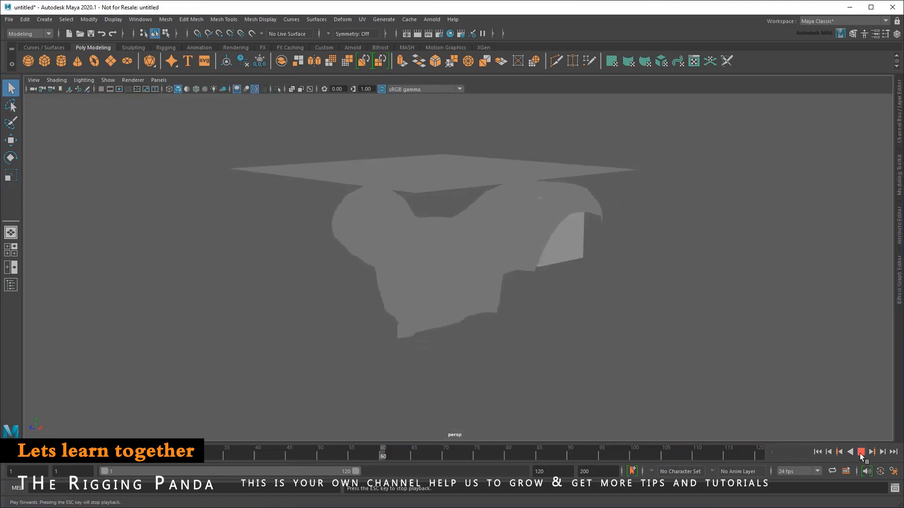
{"action": "left_click", "coordinate": [859, 453]}
{"action": "left_click", "coordinate": [506, 294]}
{"action": "left_click_drag", "start_coordinate": [553, 325], "coordinate": [631, 340], "text": "alt"}
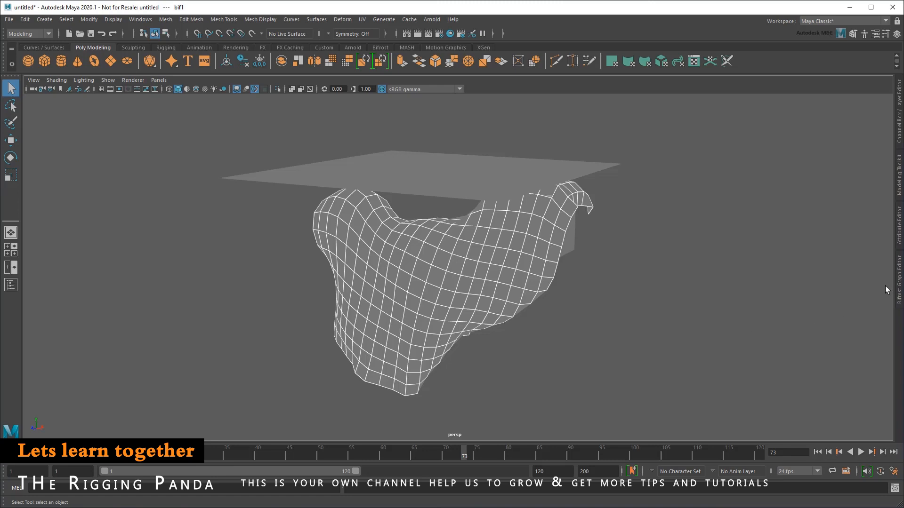
Pause the Bifrost graph's evaluation and move the spheres and cube away from the plane.
{"action": "left_click", "coordinate": [898, 282]}
{"action": "key", "text": "ctrl+period"}
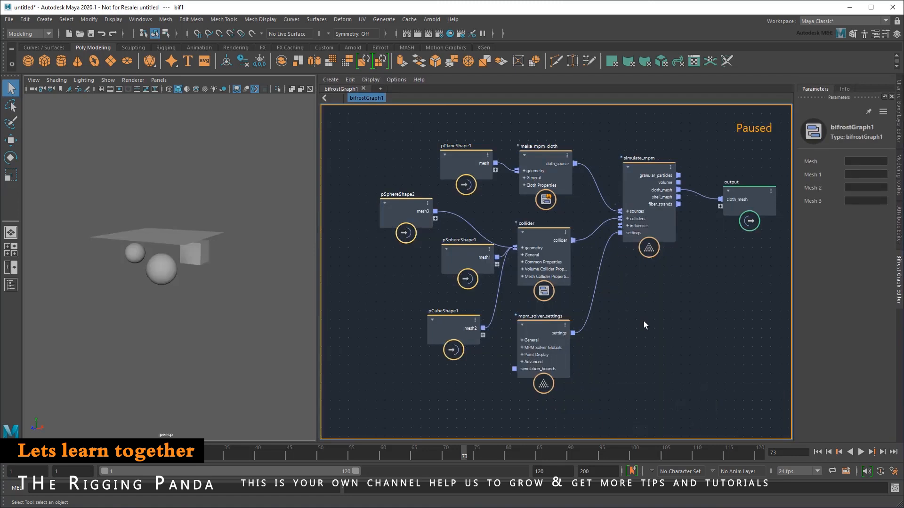
{"action": "left_click", "coordinate": [891, 282]}
{"action": "left_click_drag", "start_coordinate": [293, 212], "coordinate": [451, 273]}
{"action": "key", "text": "w"}
{"action": "left_click_drag", "start_coordinate": [350, 282], "coordinate": [897, 358], "text": "alt"}
Stand the plane upright by setting its X rotation to 90.
{"action": "left_click", "coordinate": [508, 197]}
{"action": "left_click", "coordinate": [898, 222]}
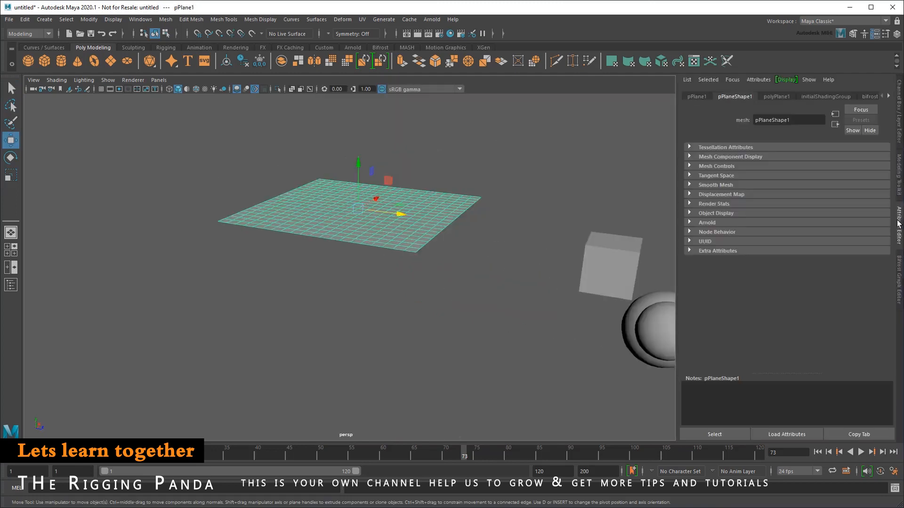
{"action": "left_click", "coordinate": [696, 97]}
{"action": "left_click", "coordinate": [771, 168]}
{"action": "type", "text": "90"}
{"action": "key", "text": "Return"}
{"action": "left_click_drag", "start_coordinate": [518, 230], "coordinate": [487, 292], "text": "alt"}
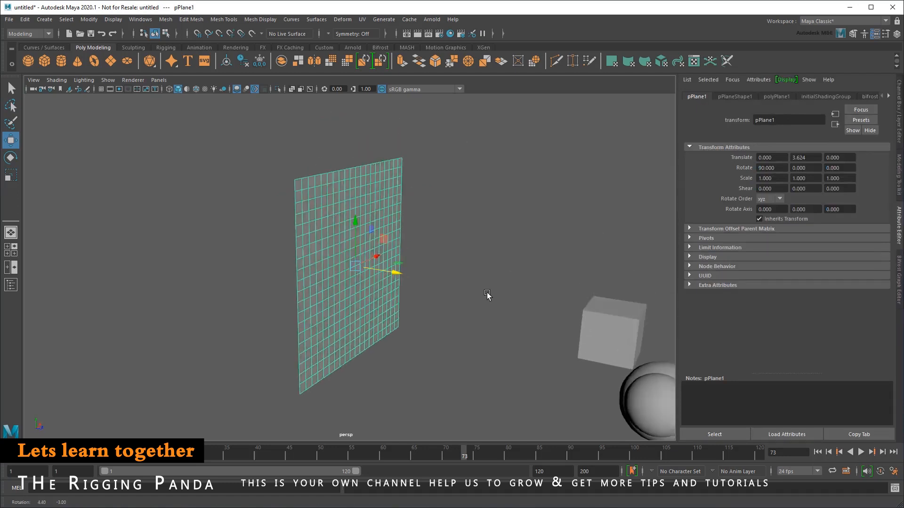
Set the plane's width to 25, height to 20, Subdivisions Width to 30 and Subdivisions Height to 25.
{"action": "left_click", "coordinate": [775, 96]}
{"action": "left_click_drag", "start_coordinate": [783, 158], "coordinate": [726, 158]}
{"action": "type", "text": "25"}
{"action": "key", "text": "Tab"}
{"action": "type", "text": "20"}
{"action": "key", "text": "Return"}
{"action": "key", "text": "Tab"}
{"action": "type", "text": "30"}
{"action": "key", "text": "Tab"}
{"action": "type", "text": "25"}
{"action": "key", "text": "Return"}
Create a polygon cube and raise it about 13.7 units to the upright plane's top edge.
{"action": "scroll", "coordinate": [494, 244], "scroll_direction": "down", "scroll_amount": 4}
{"action": "middle_click_drag", "start_coordinate": [523, 245], "coordinate": [555, 249], "text": "alt"}
{"action": "scroll", "coordinate": [513, 236], "scroll_direction": "down", "scroll_amount": 2}
{"action": "left_click_drag", "start_coordinate": [556, 248], "coordinate": [524, 248], "text": "alt"}
{"action": "key", "text": "q"}
{"action": "left_click", "coordinate": [45, 61]}
{"action": "key", "text": "w"}
{"action": "left_click_drag", "start_coordinate": [427, 262], "coordinate": [429, 100]}
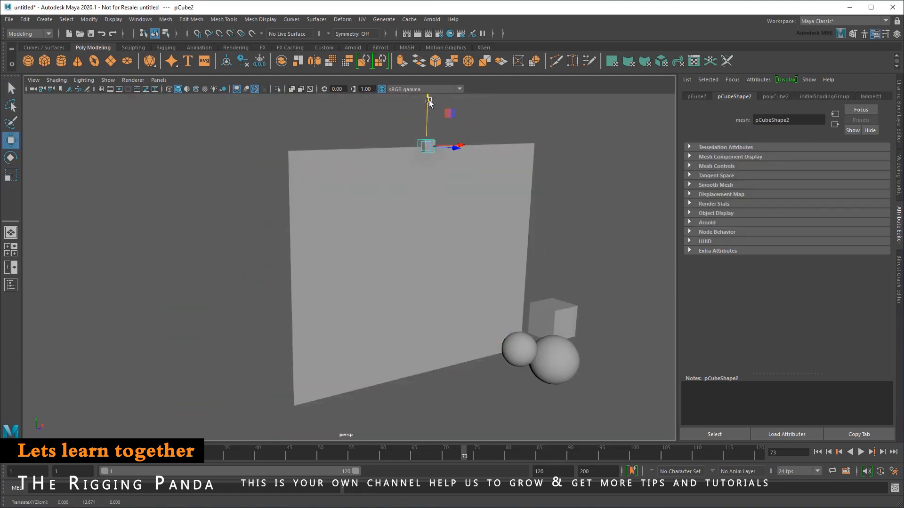
Move the new cube along the top edge to the plane's upper-left corner.
{"action": "left_click_drag", "start_coordinate": [560, 183], "coordinate": [520, 220], "text": "alt"}
{"action": "scroll", "coordinate": [521, 220], "scroll_direction": "up", "scroll_amount": 3}
{"action": "middle_click_drag", "start_coordinate": [520, 220], "coordinate": [414, 280], "text": "alt"}
{"action": "left_click_drag", "start_coordinate": [427, 220], "coordinate": [172, 217]}
{"action": "scroll", "coordinate": [202, 247], "scroll_direction": "down", "scroll_amount": 1}
{"action": "middle_click_drag", "start_coordinate": [202, 247], "coordinate": [189, 203], "text": "alt"}
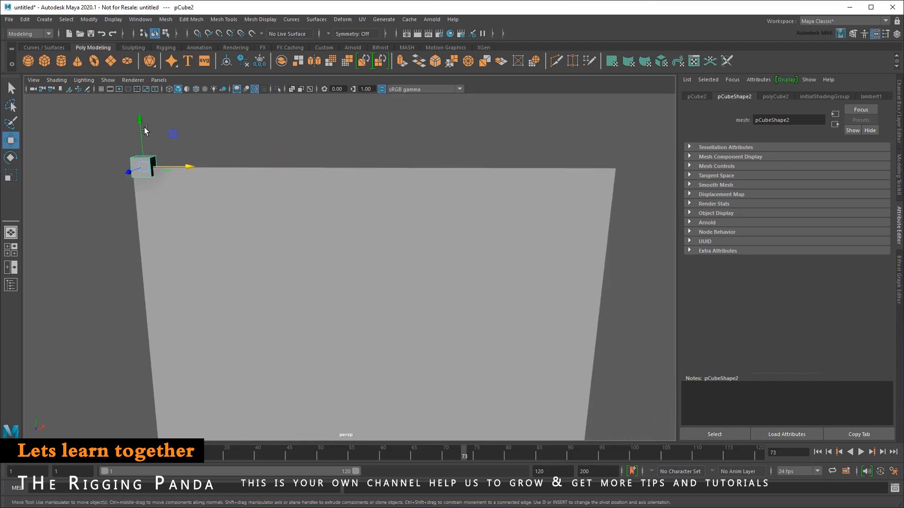
Duplicate the corner cube with Duplicate Special, using an X translation of 6 and 4 copies.
{"action": "left_click", "coordinate": [25, 20]}
{"action": "left_click", "coordinate": [140, 167]}
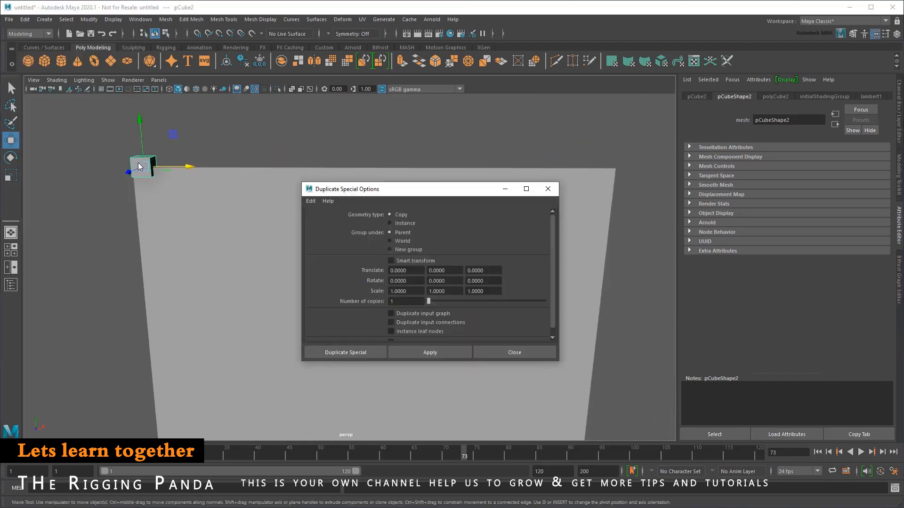
{"action": "key", "text": "q"}
{"action": "double_click", "coordinate": [403, 271]}
{"action": "type", "text": "6"}
{"action": "double_click", "coordinate": [405, 301]}
{"action": "type", "text": "4"}
{"action": "left_click", "coordinate": [377, 350]}
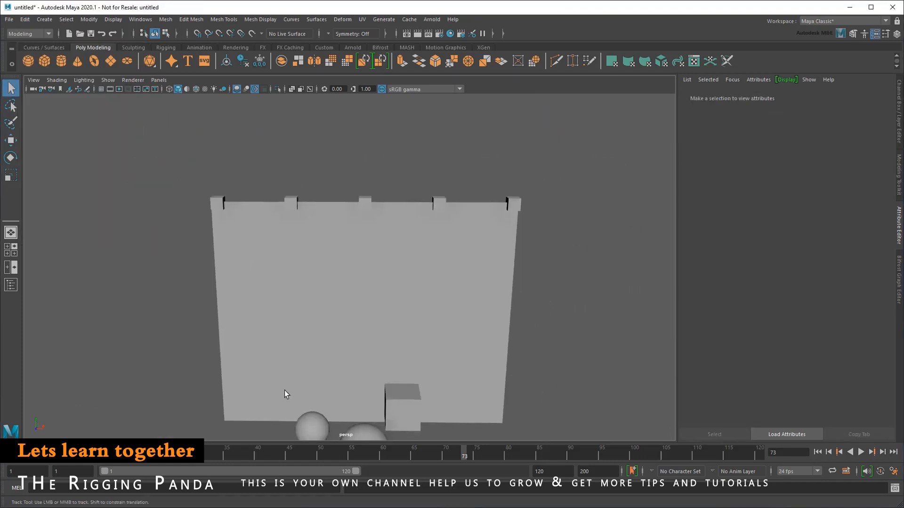
Hide the original source plane in the viewport.
{"action": "left_click_drag", "start_coordinate": [285, 395], "coordinate": [325, 329], "text": "alt"}
{"action": "left_click", "coordinate": [899, 290]}
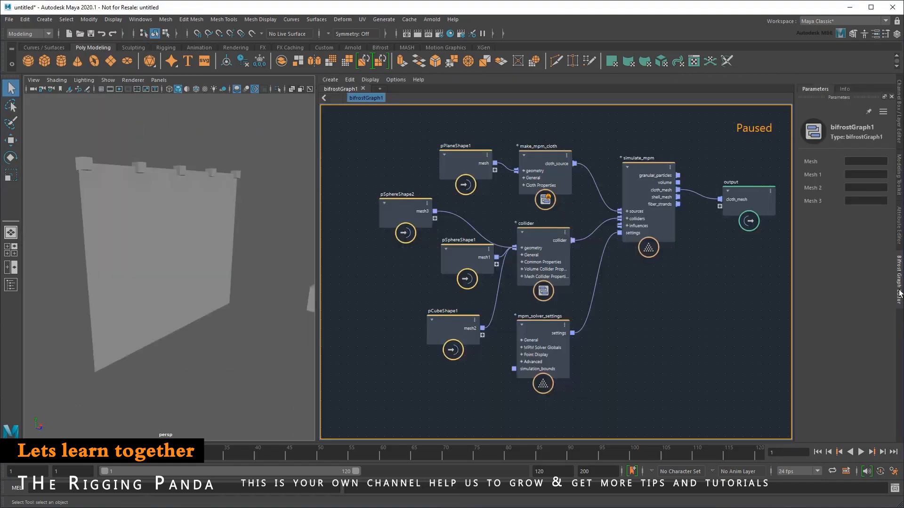
{"action": "left_click", "coordinate": [150, 270]}
{"action": "key", "text": "ctrl+h"}
Resume the Bifrost graph's evaluation and play the simulation from the first frame, stopping it around frame 22.
{"action": "key", "text": "ctrl+period"}
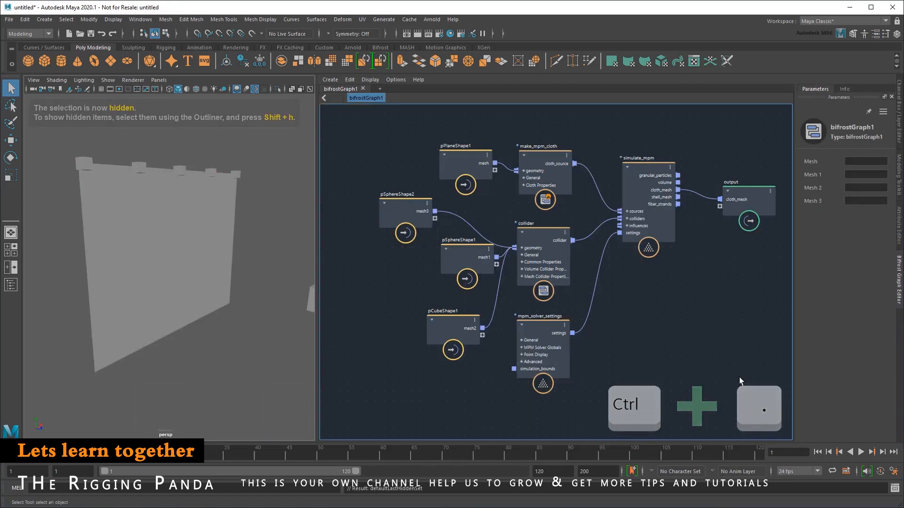
{"action": "left_click", "coordinate": [862, 452]}
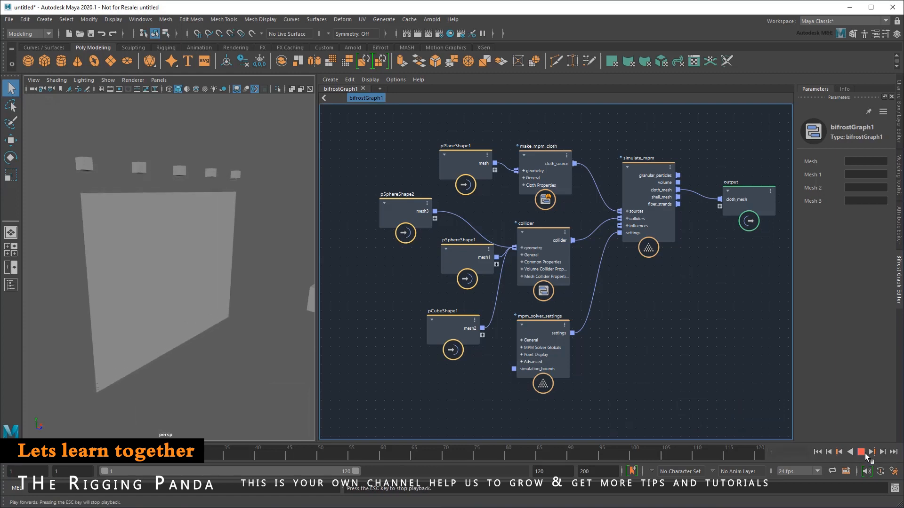
{"action": "left_click", "coordinate": [864, 452]}
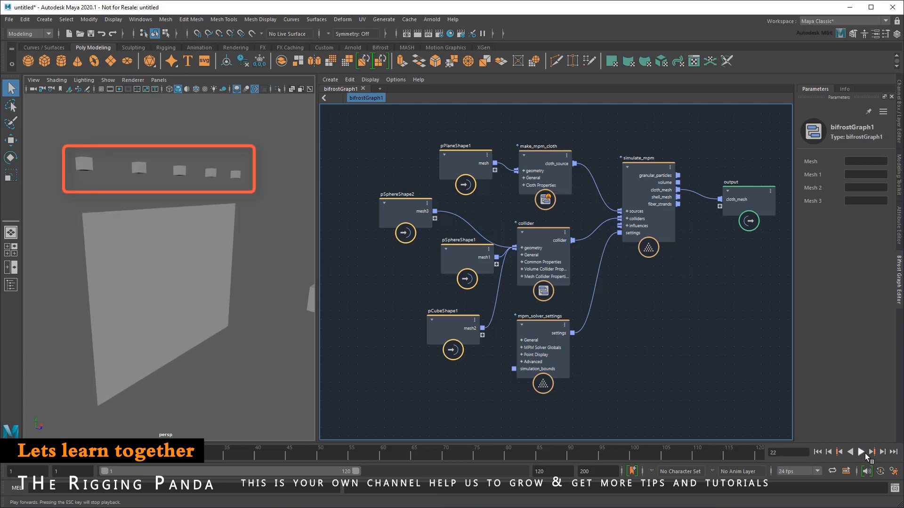
Add a constrain_mpm node above the cloth nodes in the graph and pause the graph's evaluation.
{"action": "mouse_move", "coordinate": [679, 337]}
{"action": "middle_mouse_down", "text": "alt"}
{"action": "mouse_move", "coordinate": [683, 385]}
{"action": "mouse_move", "coordinate": [657, 449]}
{"action": "middle_mouse_up", "text": "alt"}
{"action": "scroll", "coordinate": [568, 231], "scroll_direction": "up", "scroll_amount": 2}
{"action": "middle_click_drag", "start_coordinate": [584, 227], "coordinate": [611, 220], "text": "alt"}
{"action": "key", "text": "Tab"}
{"action": "type", "text": "constrain"}
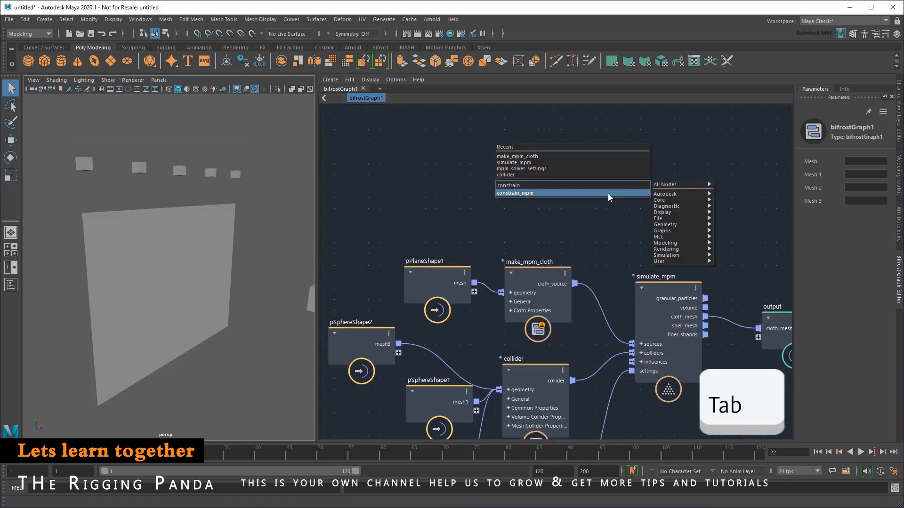
{"action": "left_click", "coordinate": [608, 194]}
{"action": "key", "text": "ctrl+period"}
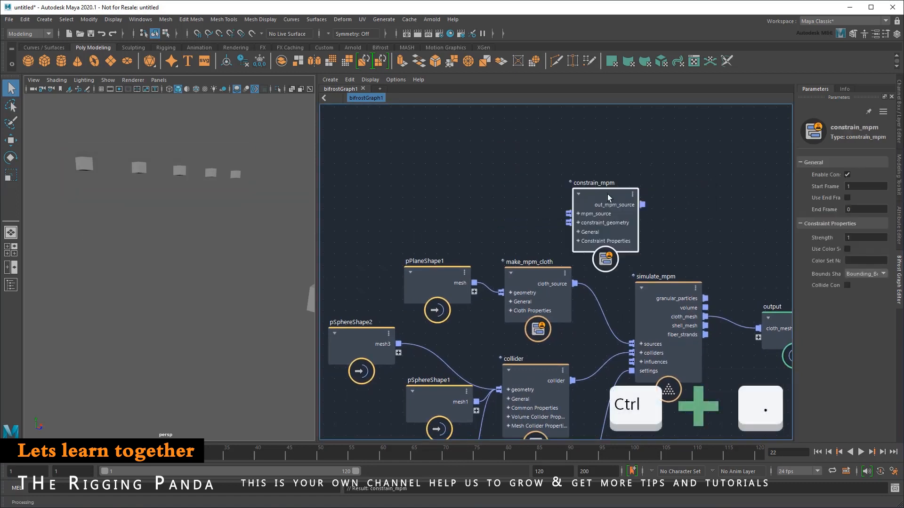
{"action": "key", "text": "ctrl+period"}
Reposition pPlaneShape1 and make_mpm_cloth beside constrain_mpm, and route cloth_source into mpm_source instead of simulate_mpm's sources.
{"action": "left_click_drag", "start_coordinate": [453, 251], "coordinate": [523, 281]}
{"action": "left_click_drag", "start_coordinate": [521, 271], "coordinate": [456, 186]}
{"action": "left_click_drag", "start_coordinate": [605, 332], "coordinate": [569, 214]}
{"action": "left_click", "coordinate": [568, 281]}
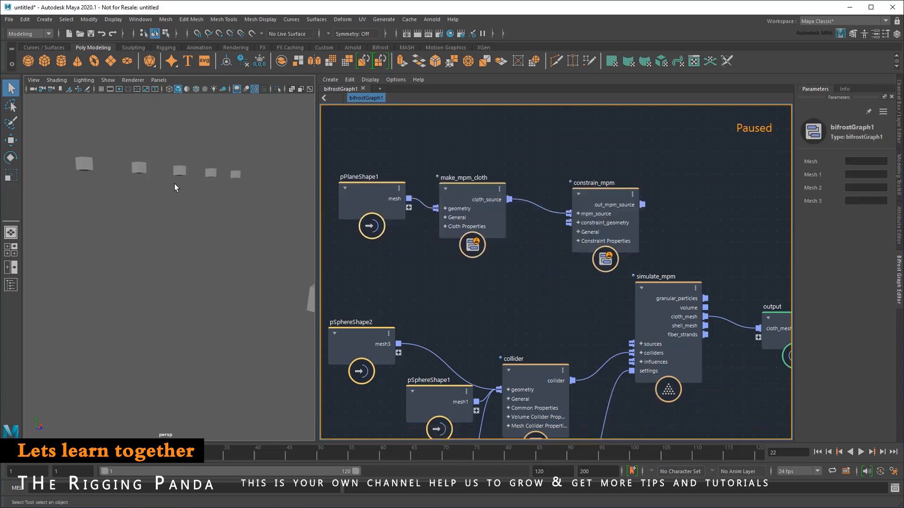
Add pCube1 through pCube6 as one input feeding constrain_mpm's constraint_geometry, and connect out_mpm_source to simulate_mpm's sources.
{"action": "left_click", "coordinate": [85, 164]}
{"action": "left_click", "coordinate": [138, 167], "text": "shift"}
{"action": "left_click", "coordinate": [180, 170], "text": "shift"}
{"action": "left_click", "coordinate": [210, 173], "text": "shift"}
{"action": "left_click", "coordinate": [10, 285]}
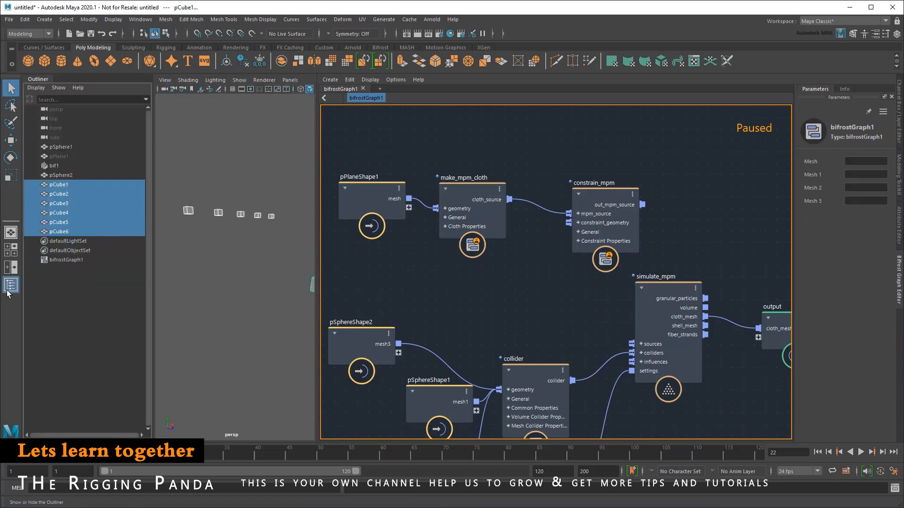
{"action": "left_click_drag", "start_coordinate": [422, 280], "coordinate": [567, 224]}
{"action": "left_click", "coordinate": [11, 284]}
{"action": "left_click_drag", "start_coordinate": [655, 227], "coordinate": [630, 343]}
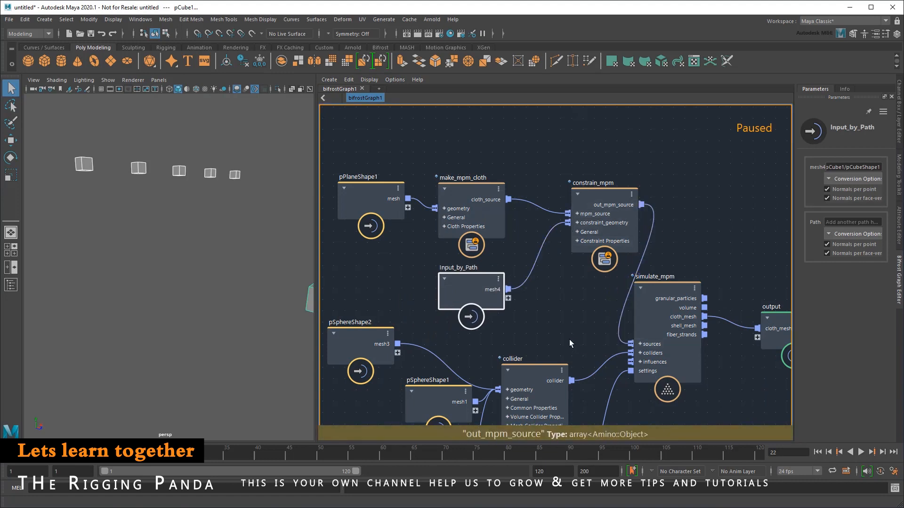
Move constrain_mpm closer to its input nodes and play the simulation from the first frame, stopping around frame 21.
{"action": "left_click_drag", "start_coordinate": [591, 195], "coordinate": [567, 230]}
{"action": "scroll", "coordinate": [612, 287], "scroll_direction": "down", "scroll_amount": 1}
{"action": "middle_click_drag", "start_coordinate": [625, 301], "coordinate": [621, 244], "text": "alt"}
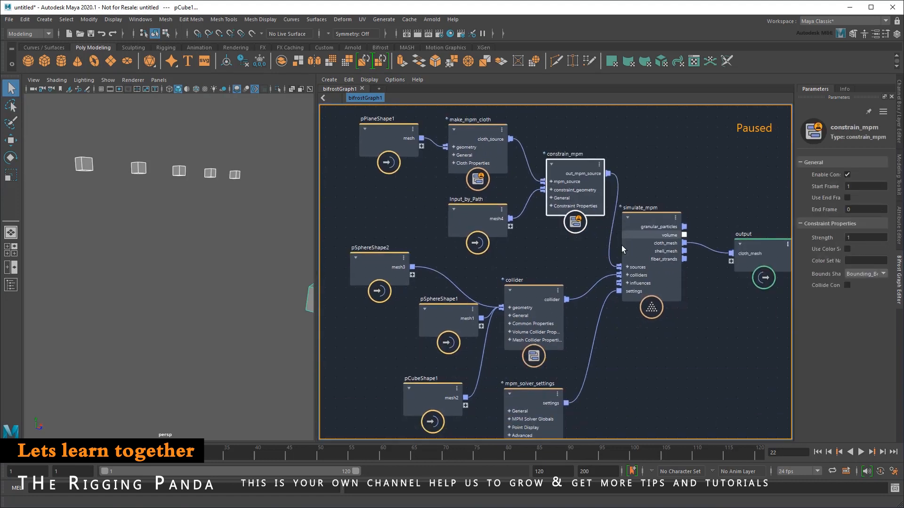
{"action": "scroll", "coordinate": [622, 245], "scroll_direction": "down", "scroll_amount": 2}
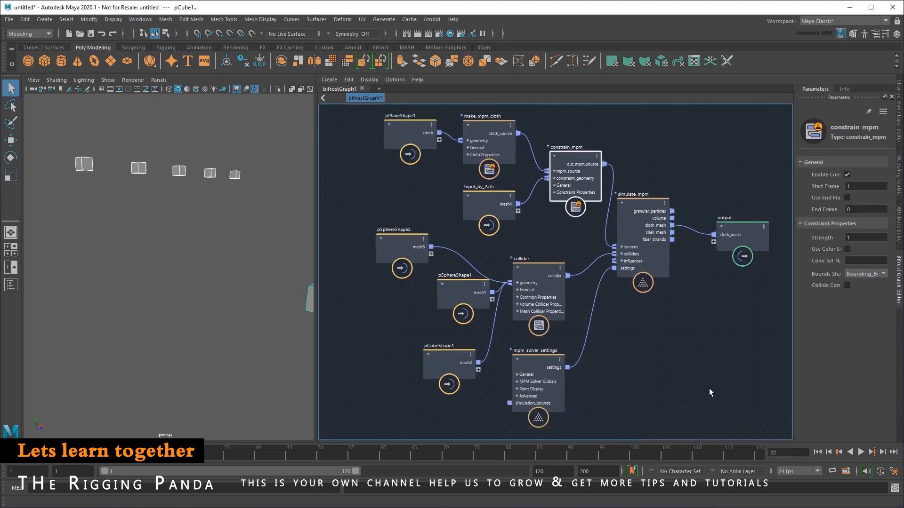
{"action": "left_click", "coordinate": [817, 452]}
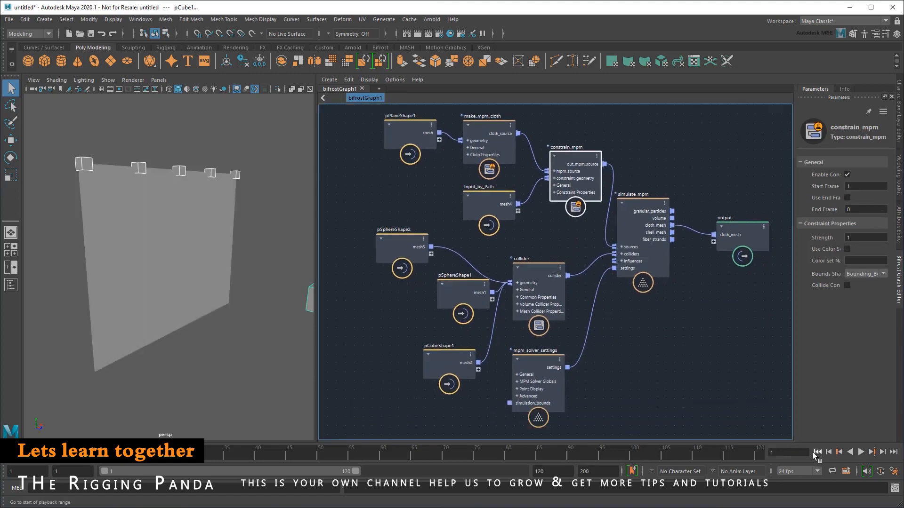
{"action": "left_click", "coordinate": [860, 452]}
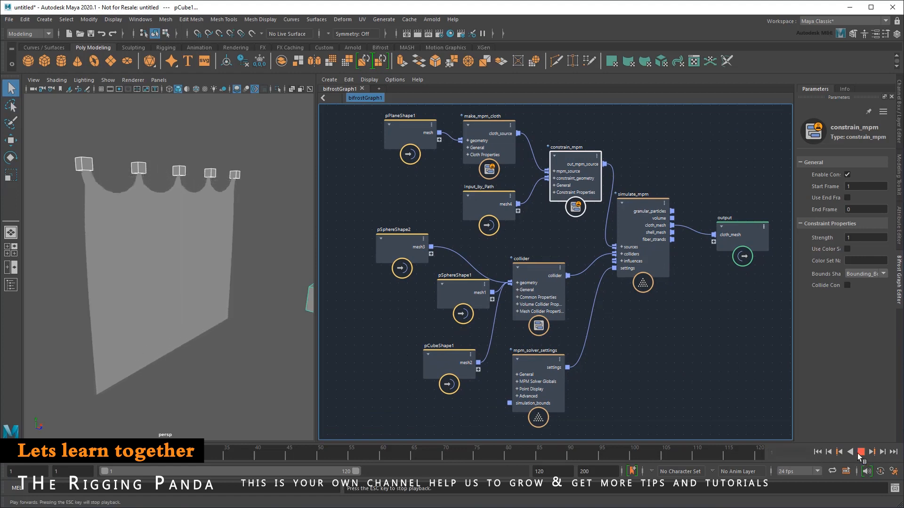
{"action": "left_click", "coordinate": [860, 454]}
Examine how the curtain hangs between the cubes and select the cloth mesh in the viewport.
{"action": "left_click_drag", "start_coordinate": [262, 373], "coordinate": [205, 340], "text": "alt"}
{"action": "scroll", "coordinate": [198, 329], "scroll_direction": "up", "scroll_amount": 4}
{"action": "middle_click_drag", "start_coordinate": [176, 250], "coordinate": [144, 320], "text": "alt"}
{"action": "scroll", "coordinate": [168, 311], "scroll_direction": "down", "scroll_amount": 3}
{"action": "middle_click_drag", "start_coordinate": [200, 288], "coordinate": [232, 271], "text": "alt"}
{"action": "left_click", "coordinate": [222, 320]}
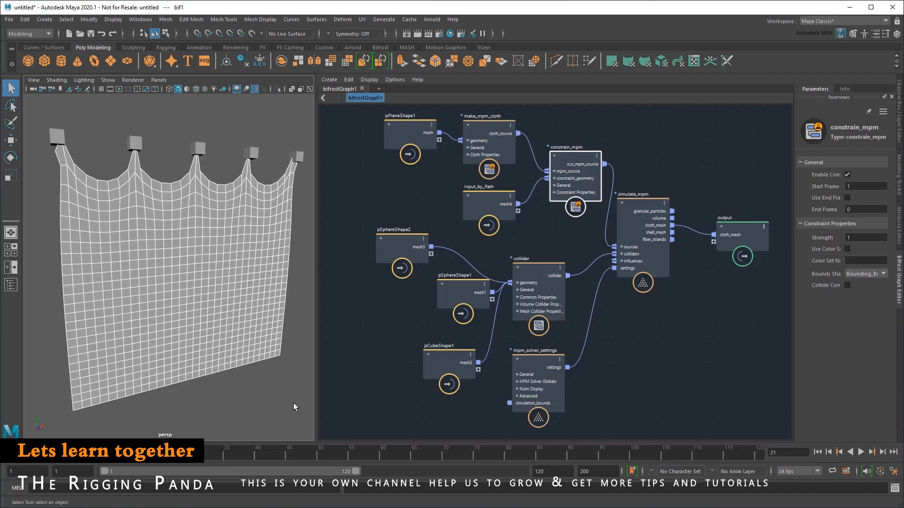
Set Scene Units In Meters to 0.1 on mpm_solver_settings and play the simulation, stopping around frame 56.
{"action": "left_click", "coordinate": [541, 368]}
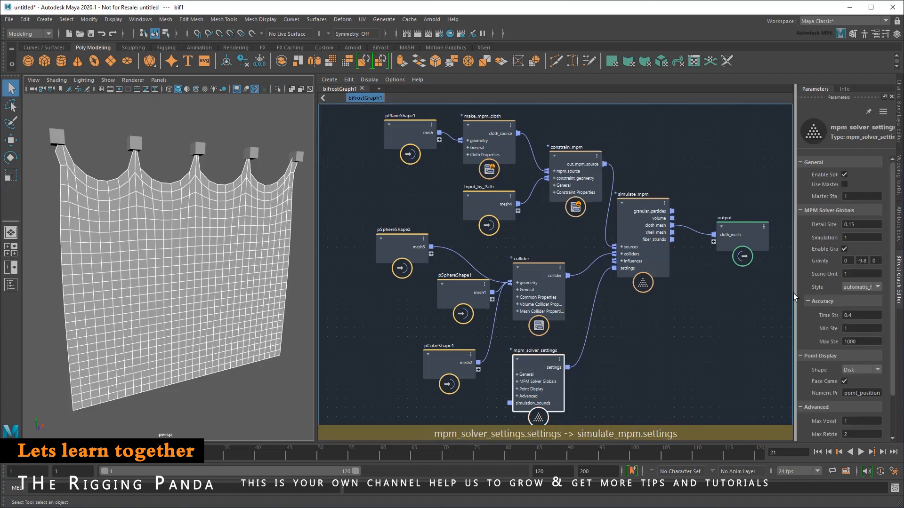
{"action": "left_click_drag", "start_coordinate": [794, 297], "coordinate": [737, 297]}
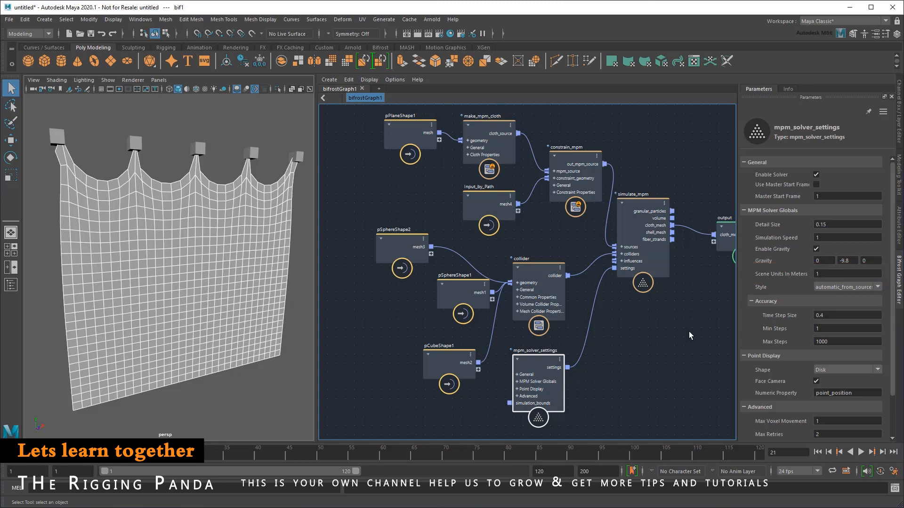
{"action": "left_click", "coordinate": [821, 274]}
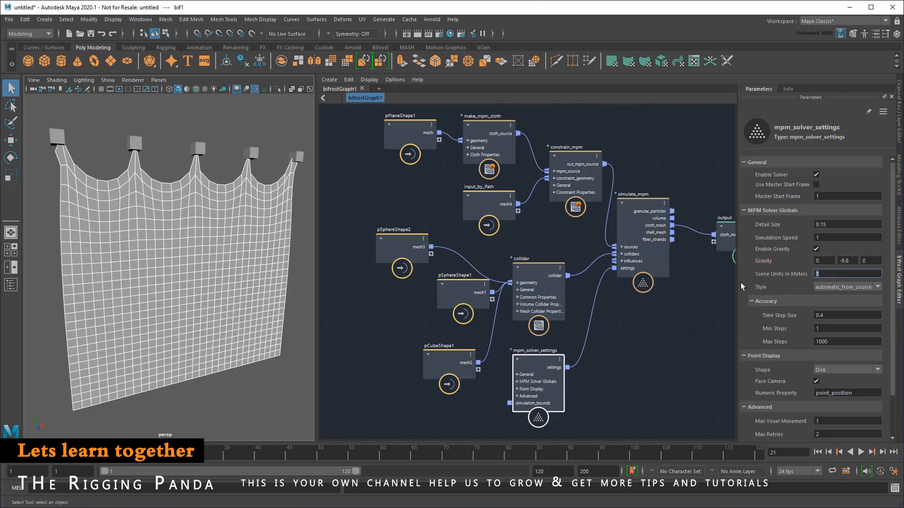
{"action": "type", "text": "0.1"}
{"action": "key", "text": "Return"}
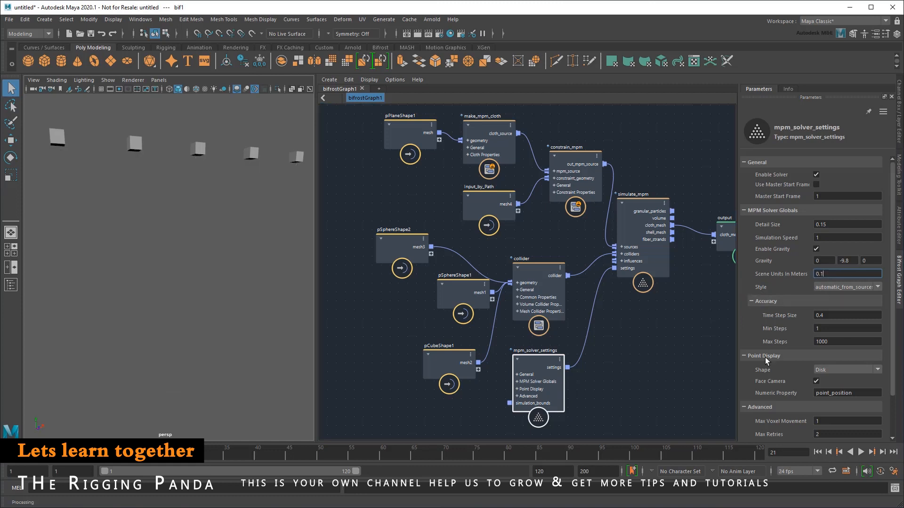
{"action": "left_click", "coordinate": [860, 452]}
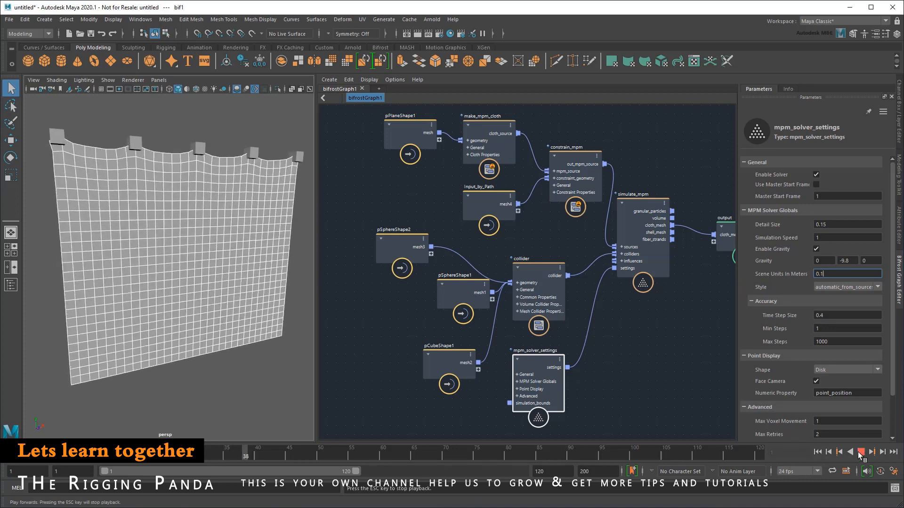
{"action": "left_click", "coordinate": [859, 453]}
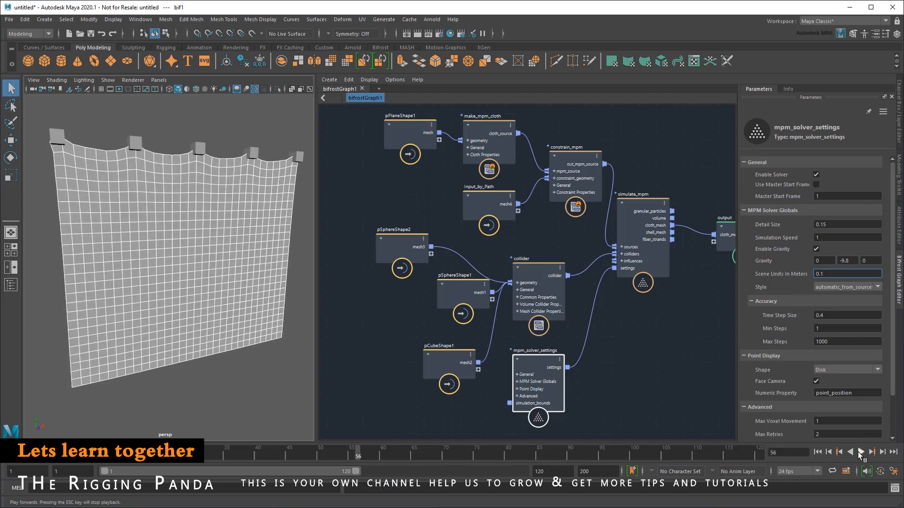
Set make_mpm_cloth's Area Preservation to 0 and Vibration Speed to 30, and play from the first frame to around frame 28.
{"action": "left_click", "coordinate": [486, 125]}
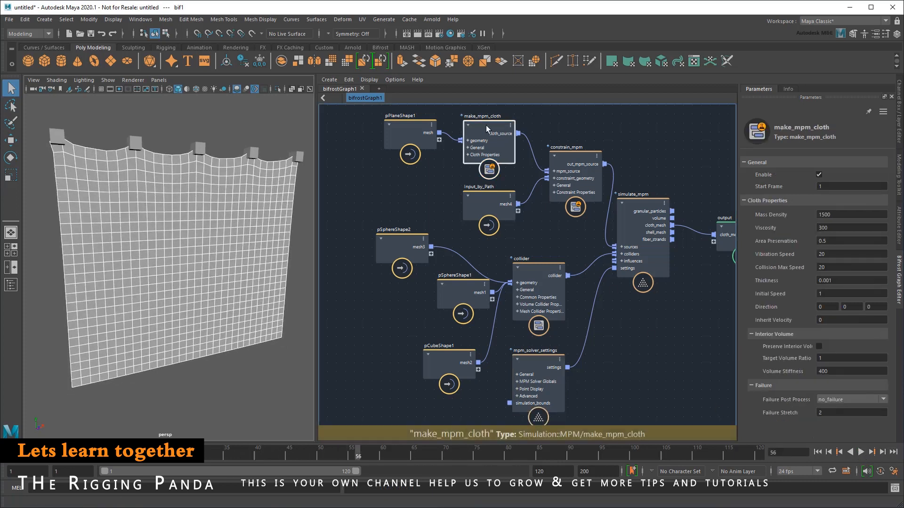
{"action": "left_click_drag", "start_coordinate": [831, 242], "coordinate": [774, 253]}
{"action": "type", "text": "0"}
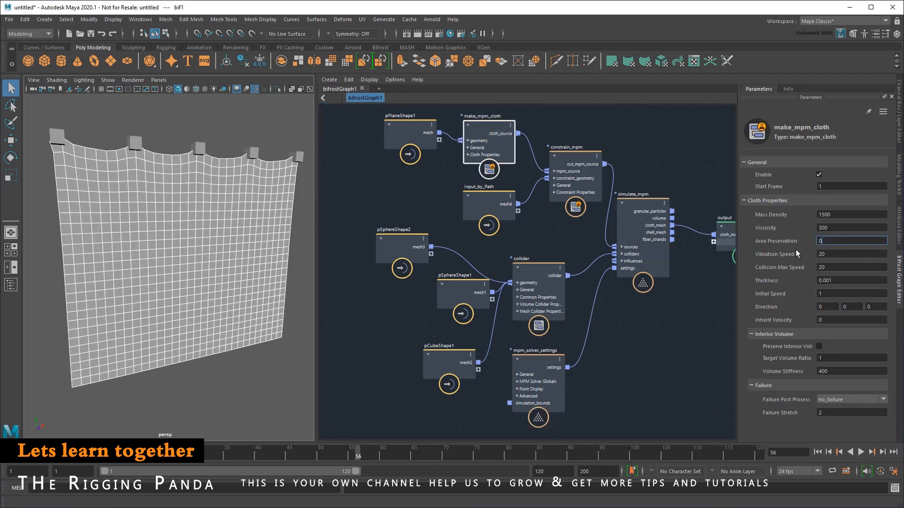
{"action": "double_click", "coordinate": [832, 254]}
{"action": "type", "text": "30"}
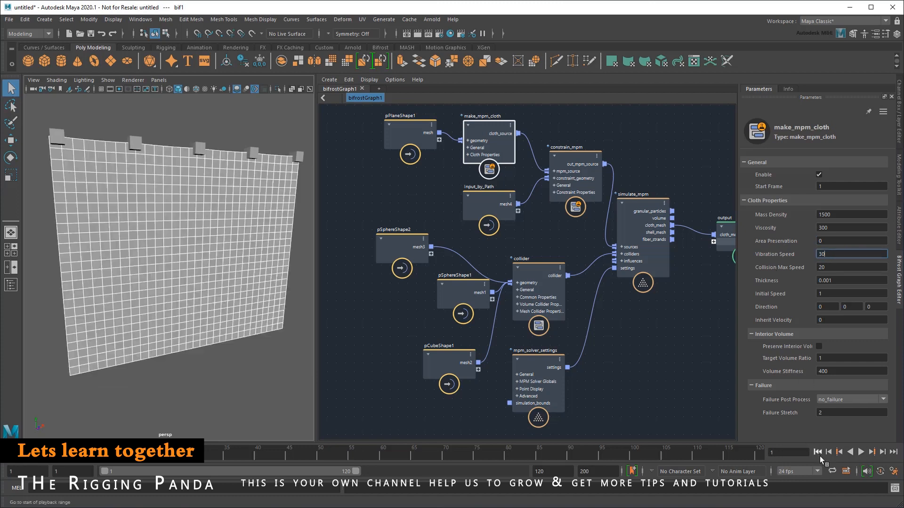
{"action": "left_click", "coordinate": [862, 452]}
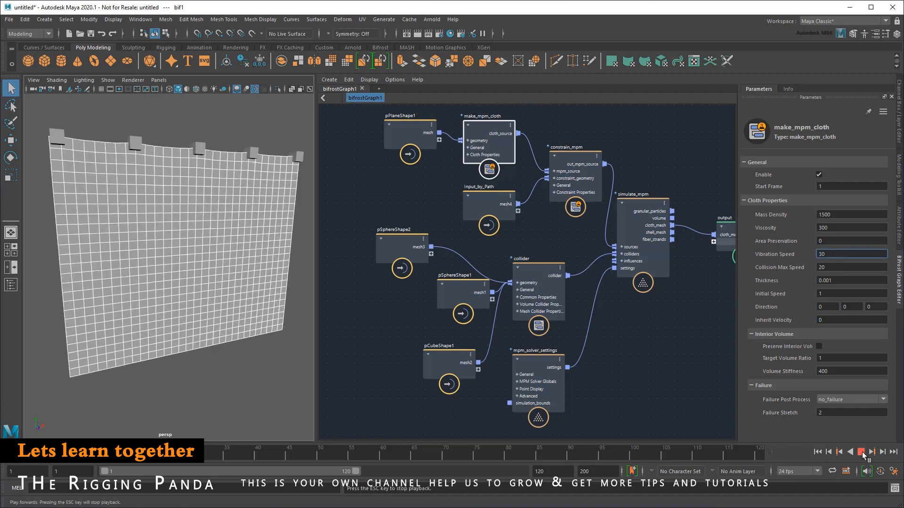
{"action": "left_click", "coordinate": [860, 452]}
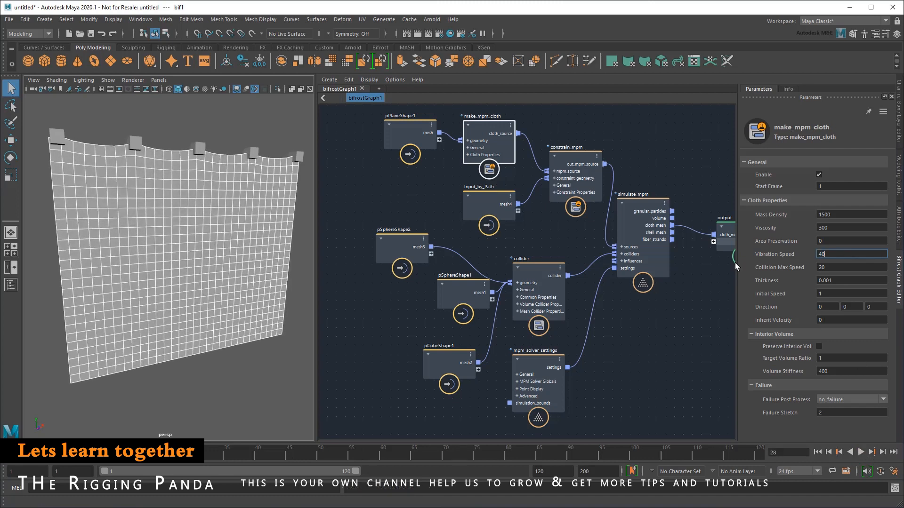
Replay the simulation to around frame 27 with make_mpm_cloth's Vibration Speed at 40, and set Area Preservation to 0.5.
{"action": "left_click", "coordinate": [817, 452]}
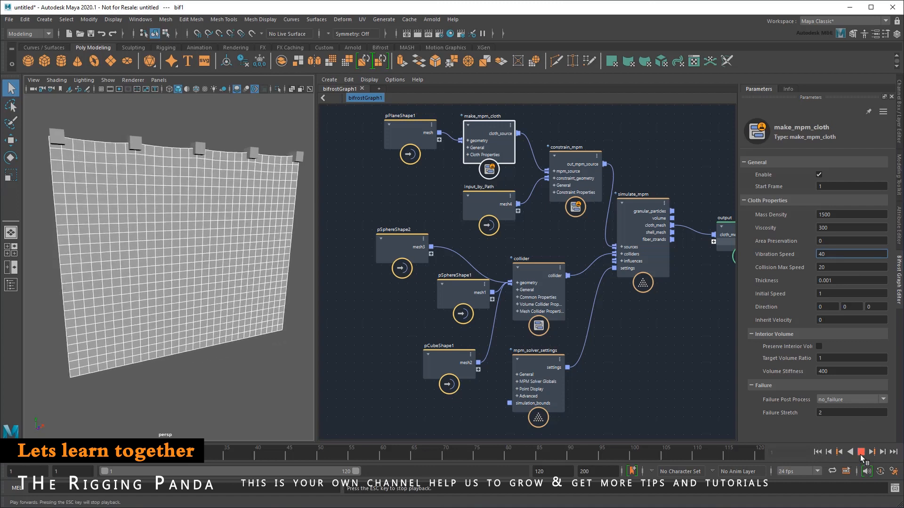
{"action": "left_click", "coordinate": [861, 453]}
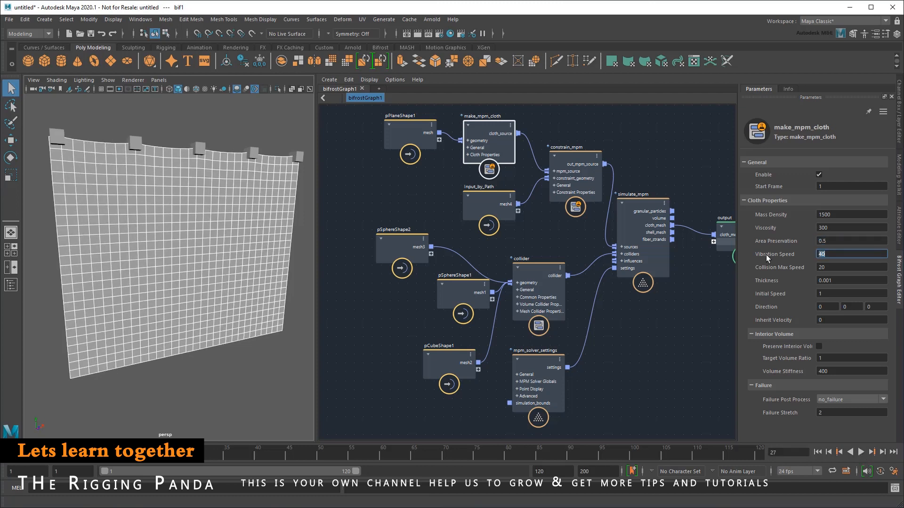
{"action": "key", "text": "Return"}
Move mpm_solver_settings aside and add a drag_influence node with its out_influence connected to simulate_mpm's influences.
{"action": "left_click_drag", "start_coordinate": [541, 363], "coordinate": [693, 377]}
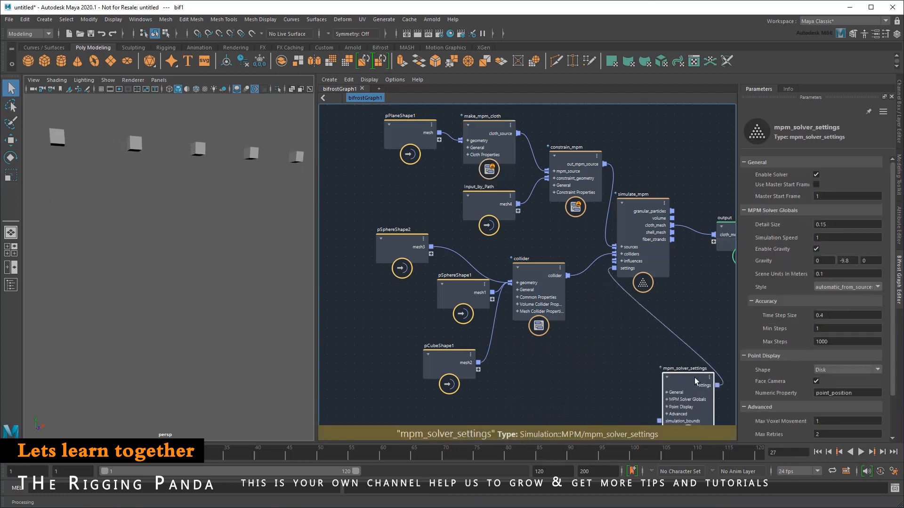
{"action": "middle_click_drag", "start_coordinate": [595, 353], "coordinate": [565, 285]}
{"action": "key", "text": "Tab"}
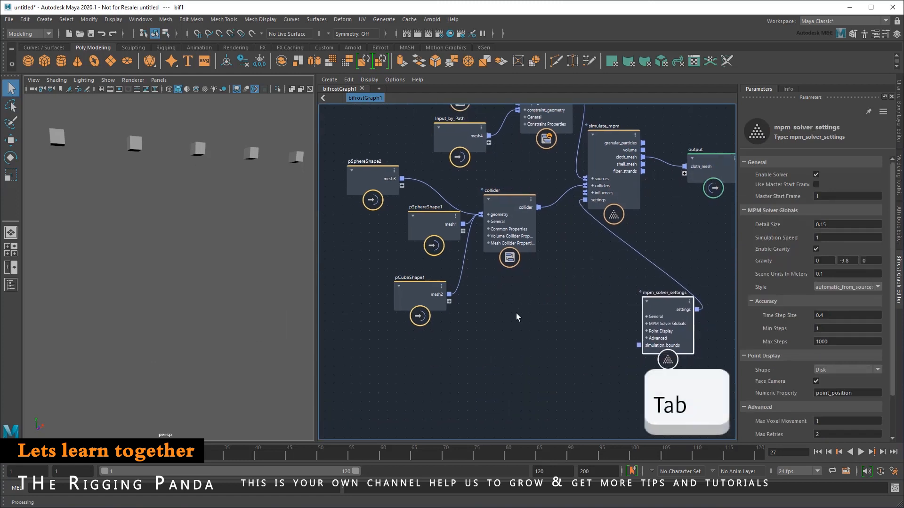
{"action": "type", "text": "drag"}
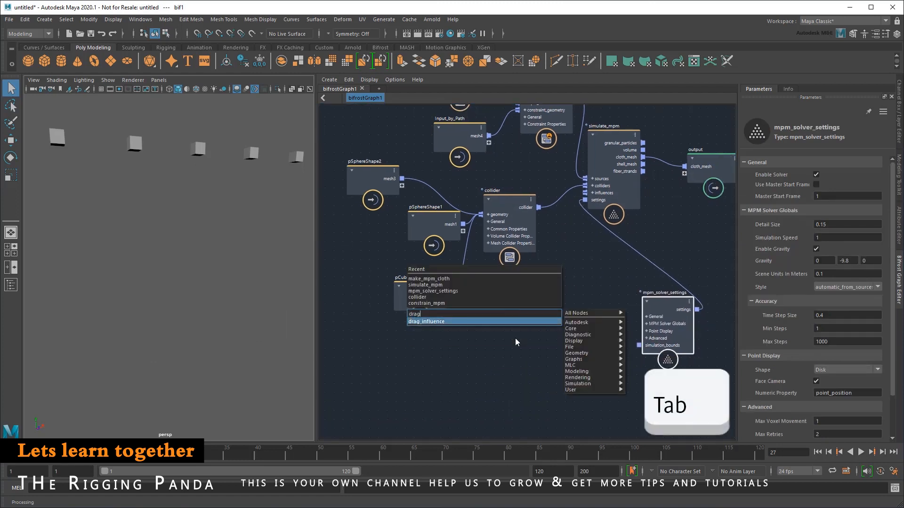
{"action": "key", "text": "Return"}
{"action": "left_click_drag", "start_coordinate": [546, 329], "coordinate": [584, 192]}
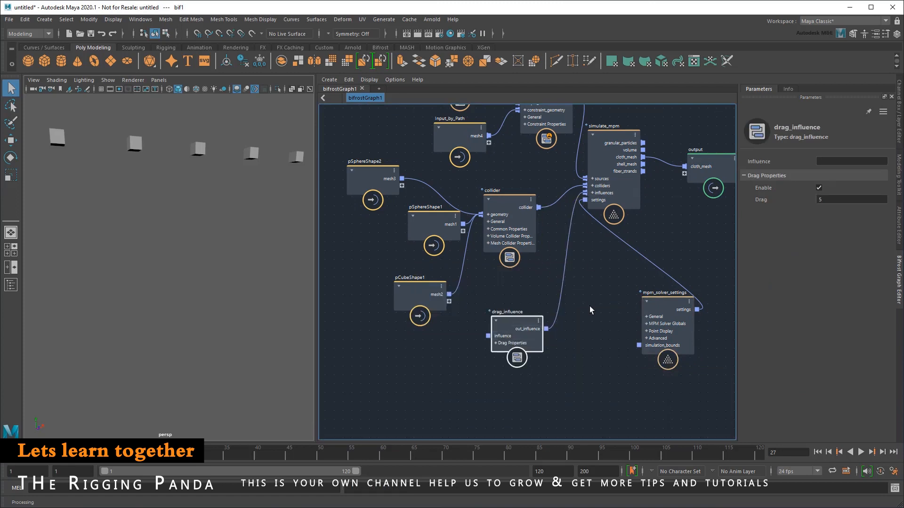
Play the simulation from the first frame before and after setting drag_influence's Drag to 2, stopping around frames 33 and 46.
{"action": "left_click", "coordinate": [817, 456]}
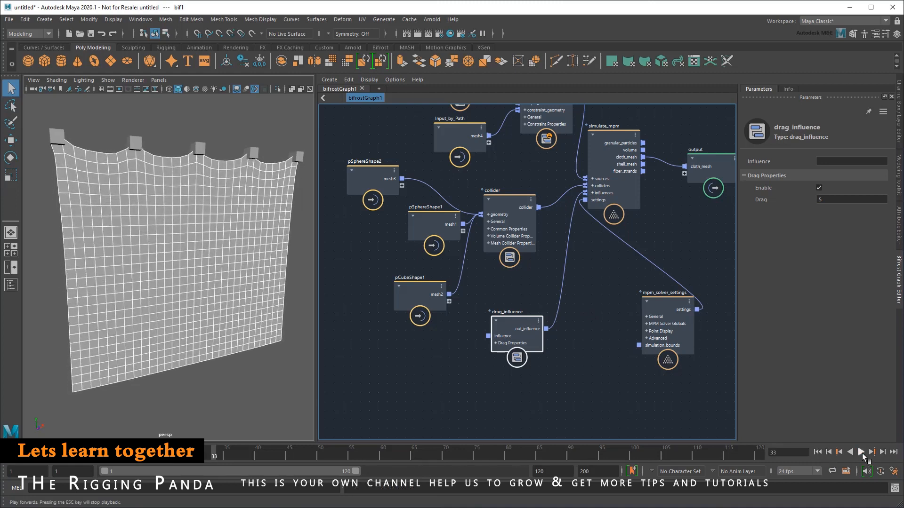
{"action": "left_click", "coordinate": [859, 197]}
{"action": "type", "text": "2"}
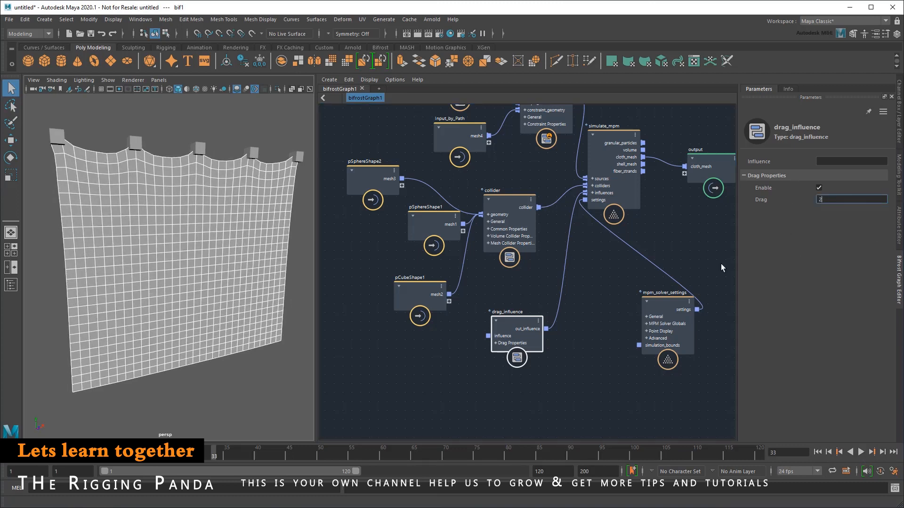
{"action": "left_click", "coordinate": [818, 453]}
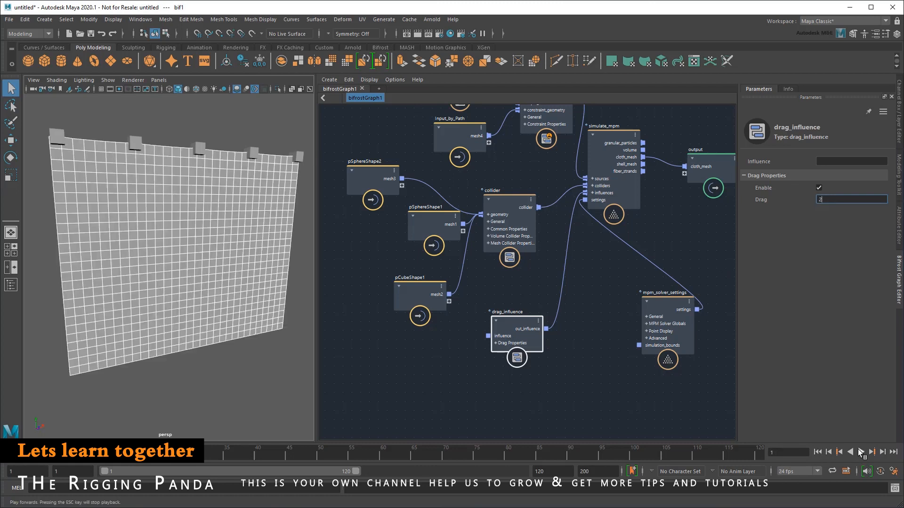
{"action": "left_click", "coordinate": [860, 452]}
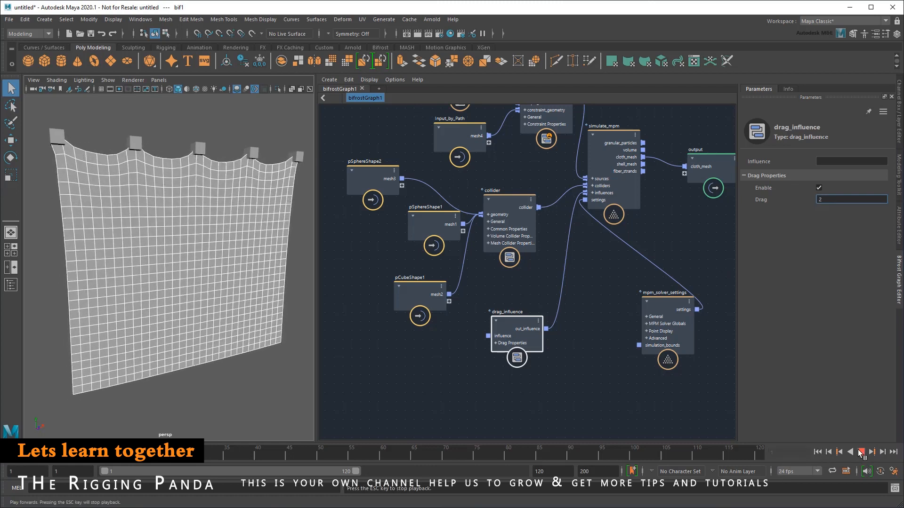
{"action": "left_click", "coordinate": [860, 453]}
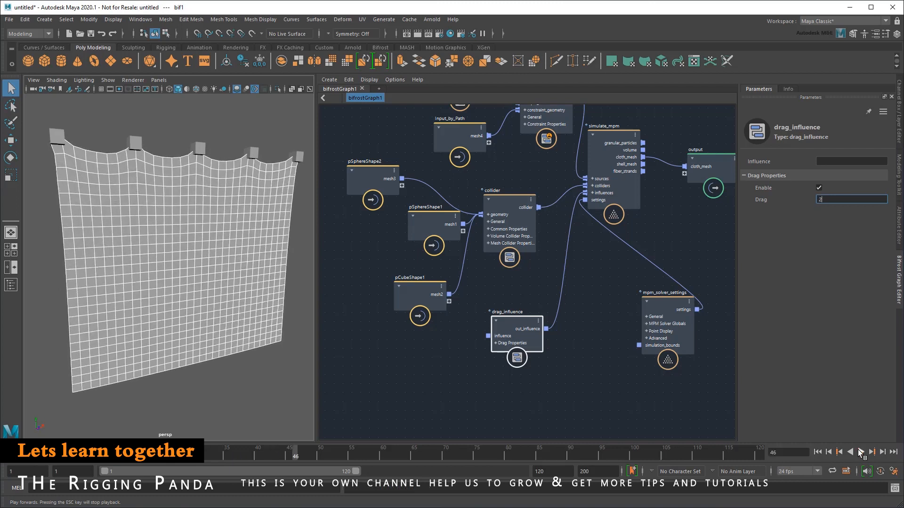
Add a turbulence_influence node below drag_influence and connect its out_influence to simulate_mpm's influences.
{"action": "mouse_move", "coordinate": [224, 370]}
{"action": "left_mouse_down", "text": "alt"}
{"action": "mouse_move", "coordinate": [286, 369]}
{"action": "mouse_move", "coordinate": [222, 370]}
{"action": "left_mouse_up", "text": "alt"}
{"action": "key", "text": "Tab"}
{"action": "left_click", "coordinate": [418, 352]}
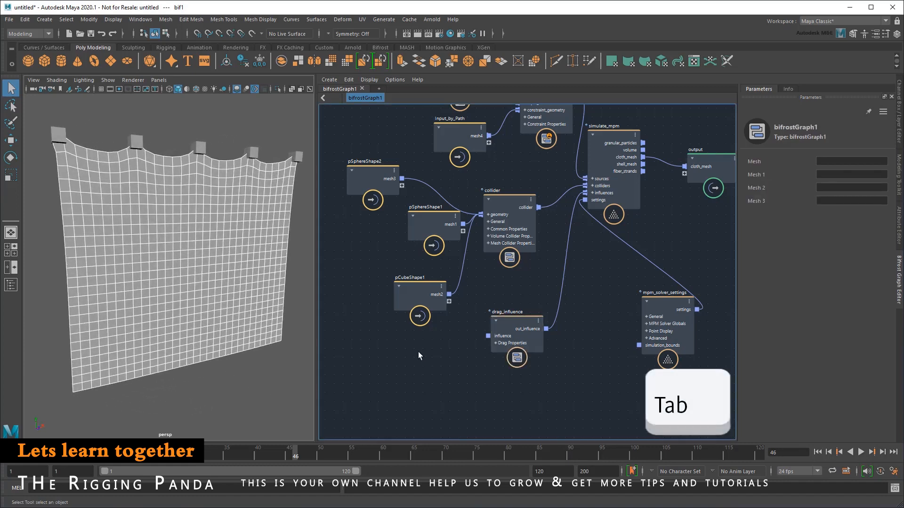
{"action": "key", "text": "Tab"}
{"action": "type", "text": "turbu"}
{"action": "key", "text": "Down"}
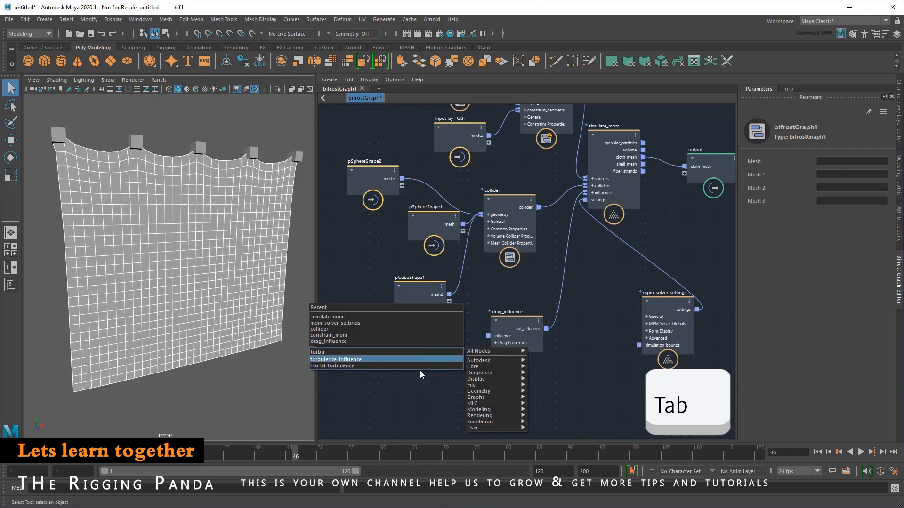
{"action": "key", "text": "Return"}
{"action": "left_click_drag", "start_coordinate": [419, 367], "coordinate": [481, 374]}
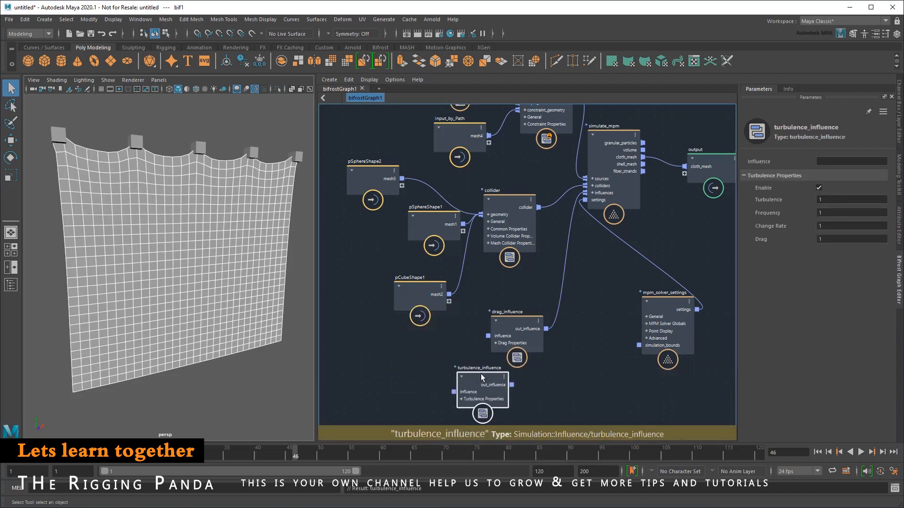
{"action": "left_click_drag", "start_coordinate": [543, 389], "coordinate": [589, 331]}
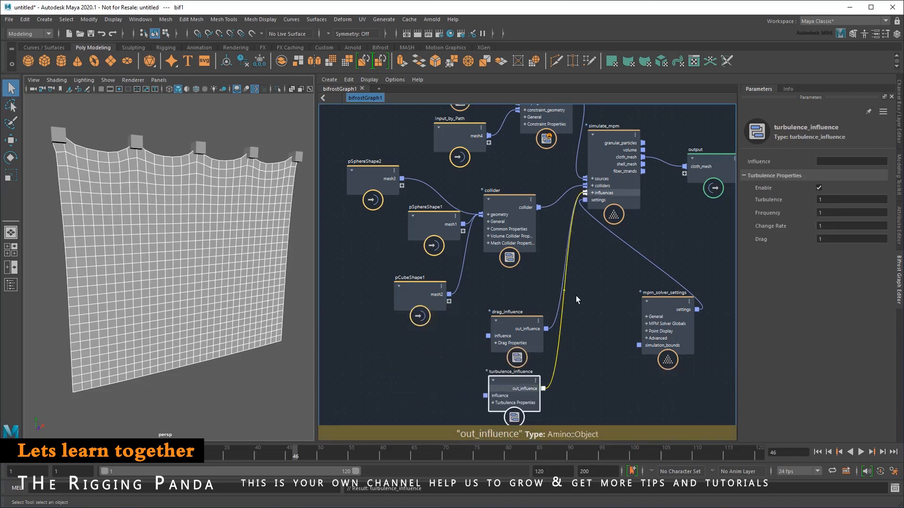
Set turbulence_influence's Turbulence to 10 and Frequency to 15, and play the simulation from the first frame to around frame 42.
{"action": "left_click", "coordinate": [829, 199]}
{"action": "type", "text": "10"}
{"action": "key", "text": "Tab"}
{"action": "type", "text": "15"}
{"action": "left_click", "coordinate": [817, 452]}
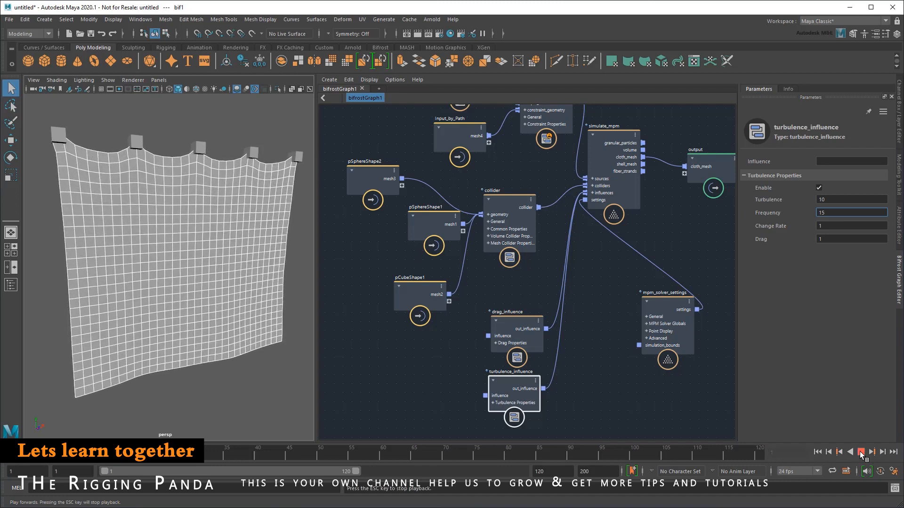
{"action": "left_click", "coordinate": [860, 453]}
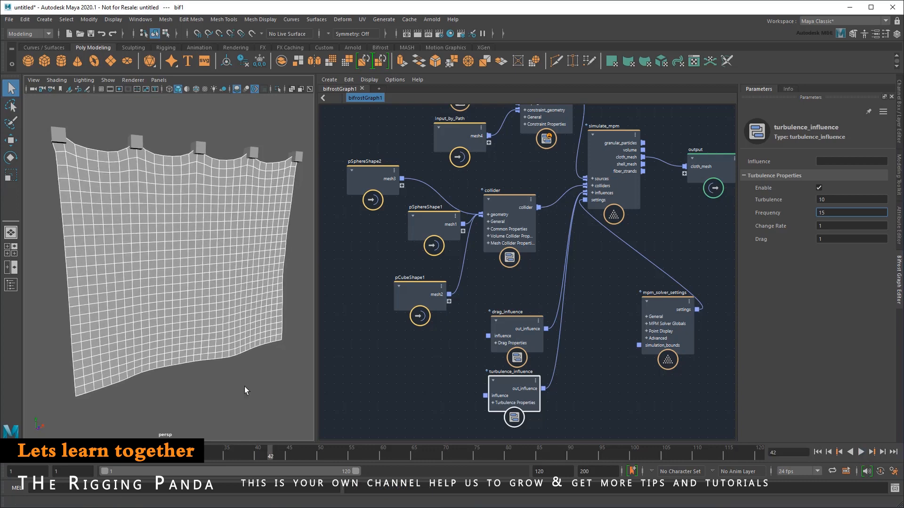
{"action": "mouse_move", "coordinate": [198, 379]}
{"action": "left_mouse_down", "text": "alt"}
{"action": "mouse_move", "coordinate": [257, 367]}
{"action": "mouse_move", "coordinate": [200, 367]}
{"action": "left_mouse_up", "text": "alt"}
Add a wind_influence node below turbulence_influence and connect its out_influence to simulate_mpm's influences.
{"action": "left_click", "coordinate": [415, 382]}
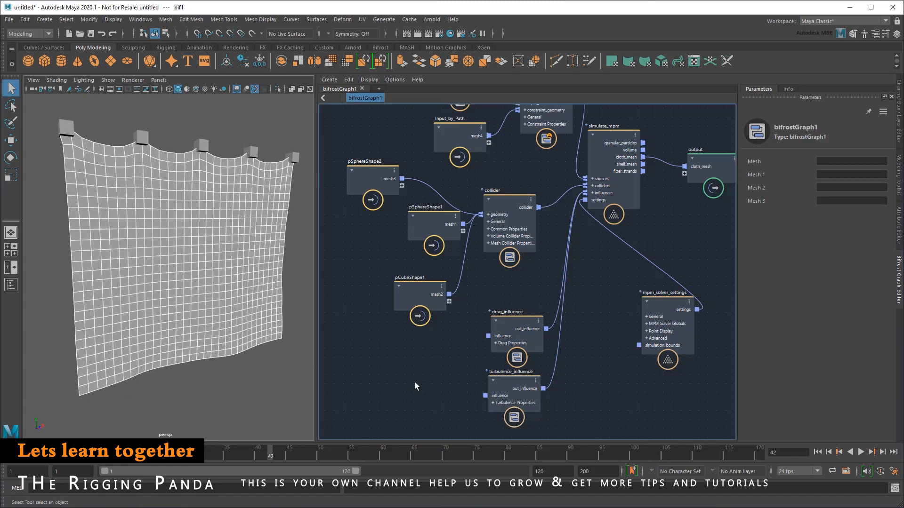
{"action": "middle_click_drag", "start_coordinate": [414, 383], "coordinate": [415, 308]}
{"action": "key", "text": "Tab"}
{"action": "key", "text": "Tab"}
{"action": "type", "text": "wind"}
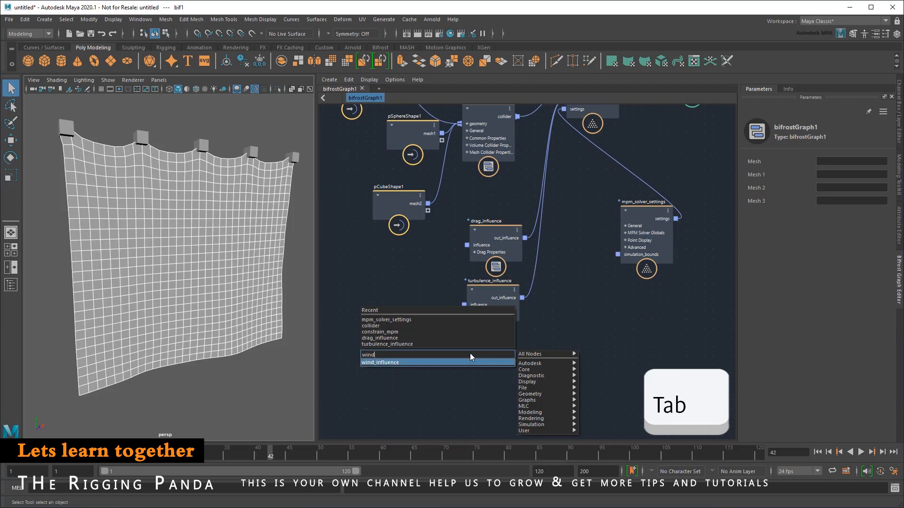
{"action": "key", "text": "Return"}
{"action": "left_click_drag", "start_coordinate": [471, 359], "coordinate": [491, 354]}
{"action": "middle_click_drag", "start_coordinate": [565, 312], "coordinate": [550, 330]}
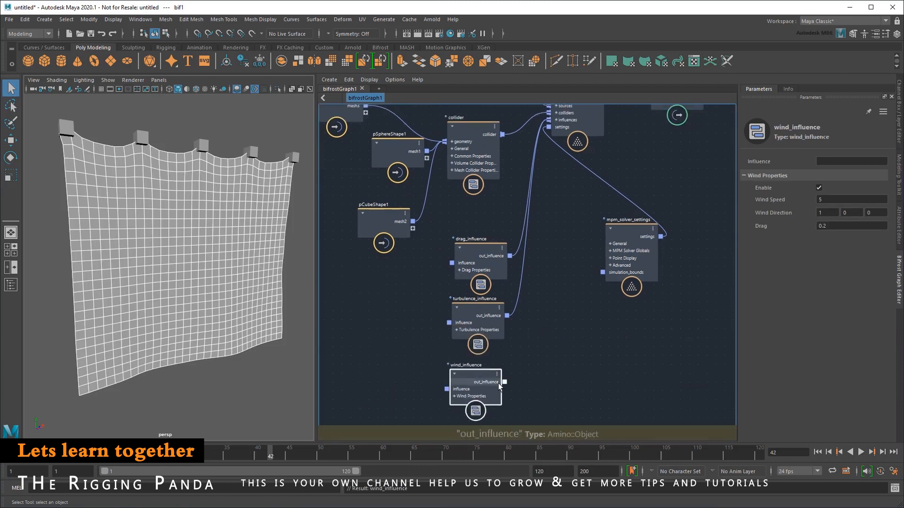
{"action": "left_click_drag", "start_coordinate": [505, 382], "coordinate": [544, 141]}
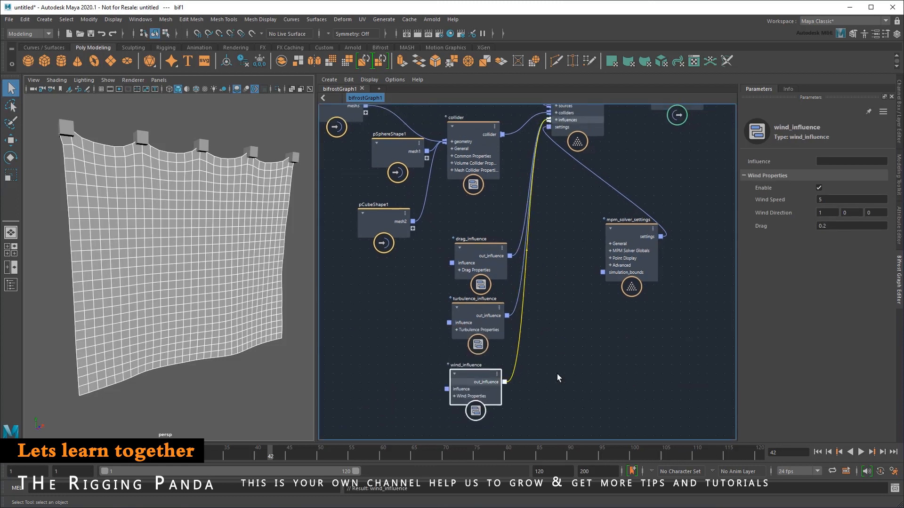
Set wind_influence's Wind Speed to 15 and Wind Direction to 0, 0, -1, and play the simulation from the first frame to around frame 22.
{"action": "left_click", "coordinate": [831, 198]}
{"action": "type", "text": "1"}
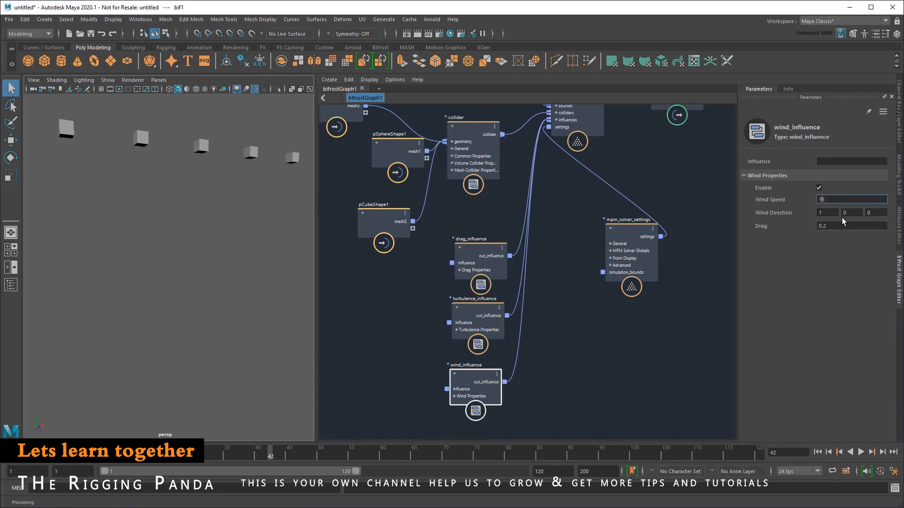
{"action": "key", "text": "Tab"}
{"action": "key", "text": "Tab"}
{"action": "type", "text": "-1"}
{"action": "left_click", "coordinate": [818, 452]}
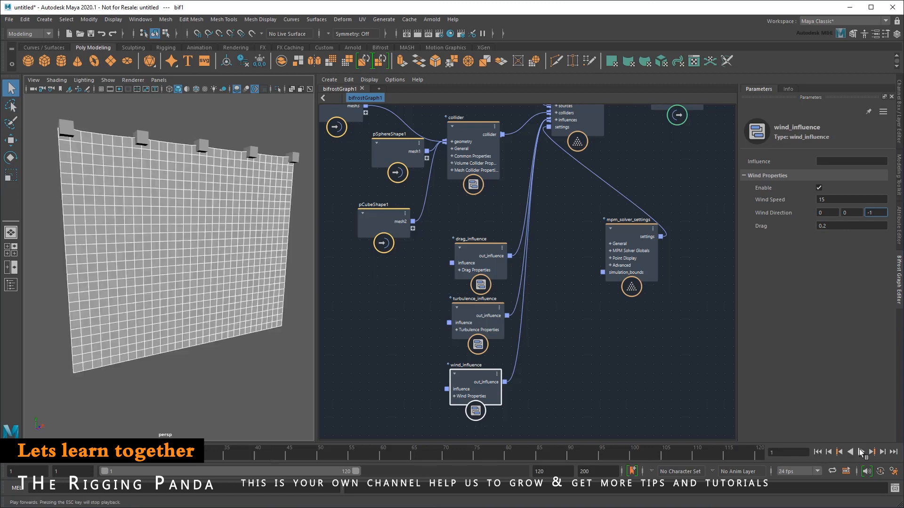
{"action": "left_click", "coordinate": [861, 453]}
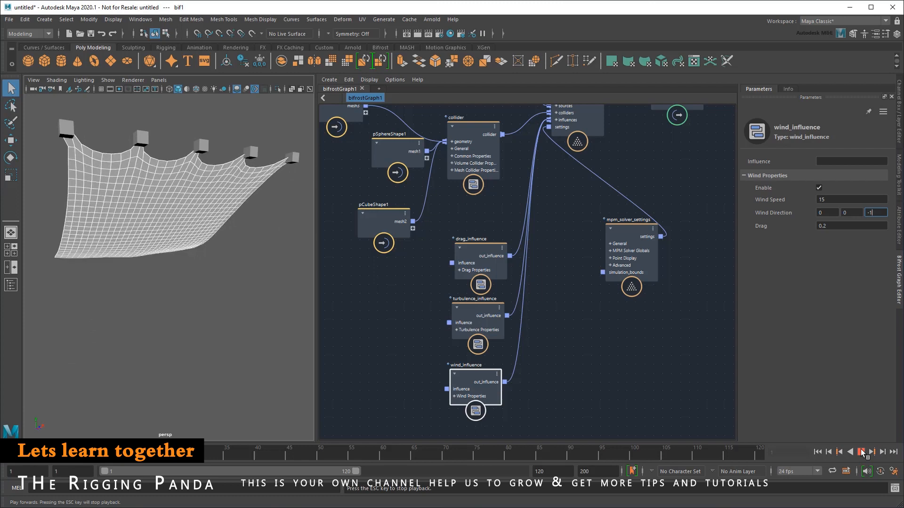
{"action": "left_click", "coordinate": [860, 452]}
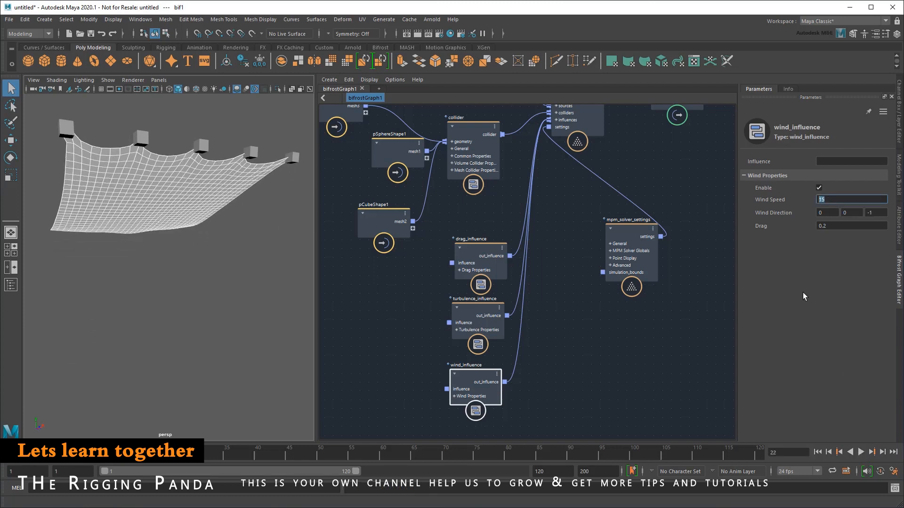
Set wind_influence's Wind Speed to 3, play the simulation to around frame 36, inspect the curtain from the side, and return to the first frame.
{"action": "left_click", "coordinate": [817, 451]}
{"action": "left_click", "coordinate": [861, 453]}
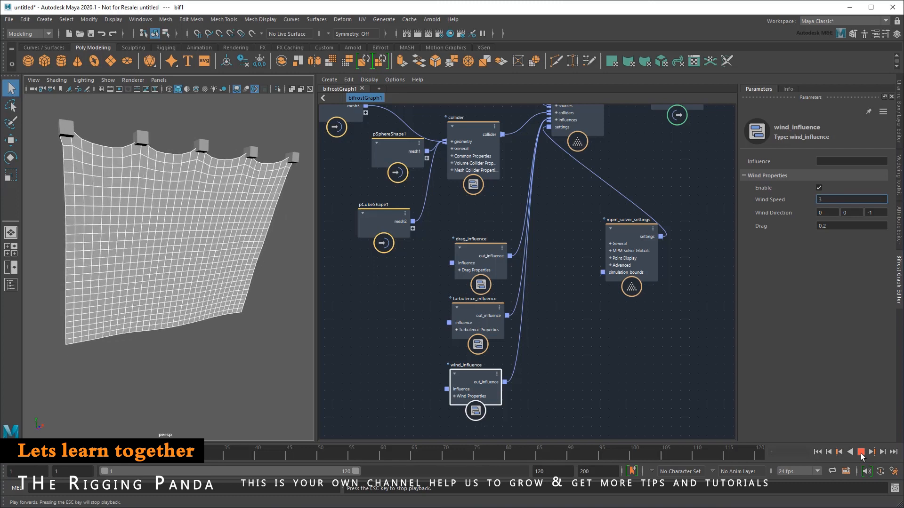
{"action": "left_click", "coordinate": [859, 452]}
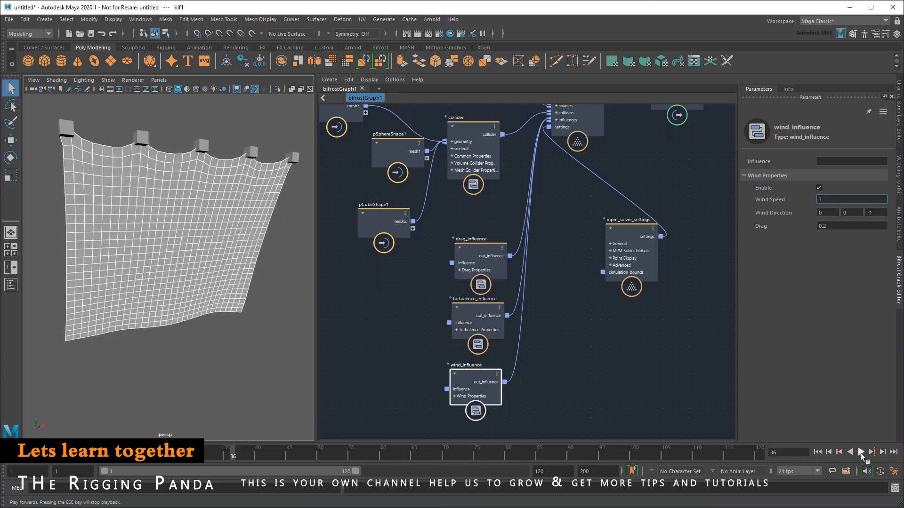
{"action": "left_click_drag", "start_coordinate": [144, 273], "coordinate": [209, 324], "text": "alt"}
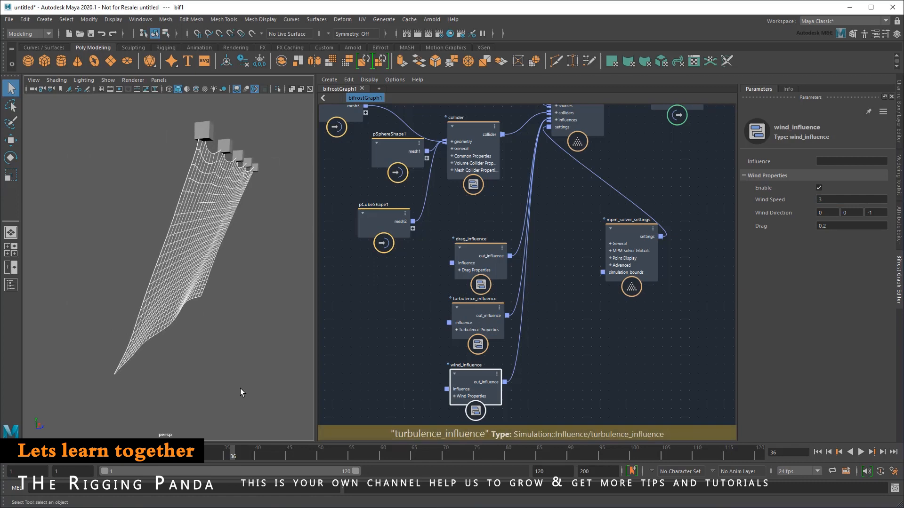
{"action": "left_click_drag", "start_coordinate": [233, 372], "coordinate": [197, 374], "text": "alt"}
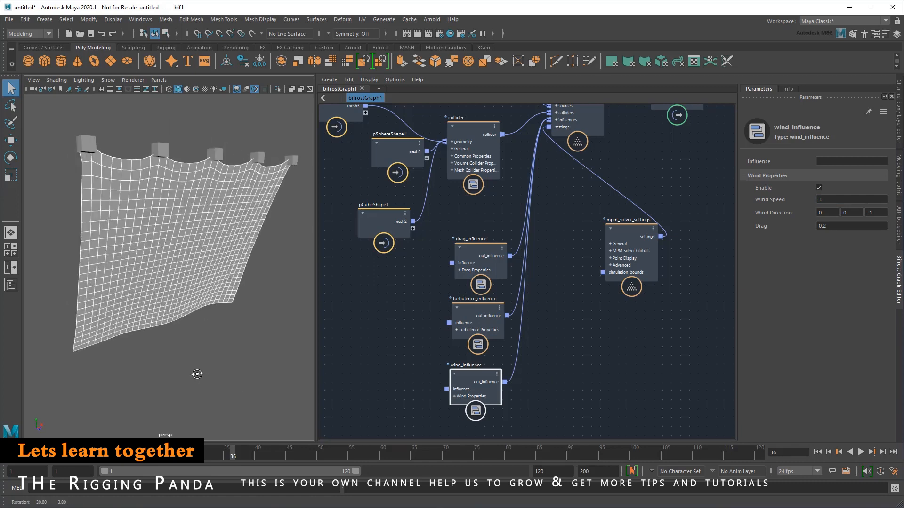
{"action": "left_click", "coordinate": [818, 451]}
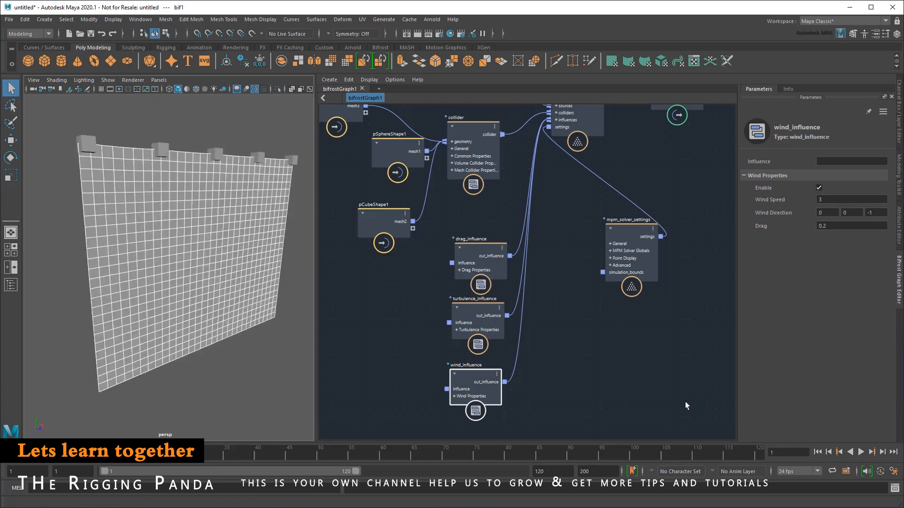
Import the cigarette_smoke example graph from the Smoke category of the Bifrost Browser.
{"action": "left_click", "coordinate": [135, 20]}
{"action": "left_click", "coordinate": [203, 122]}
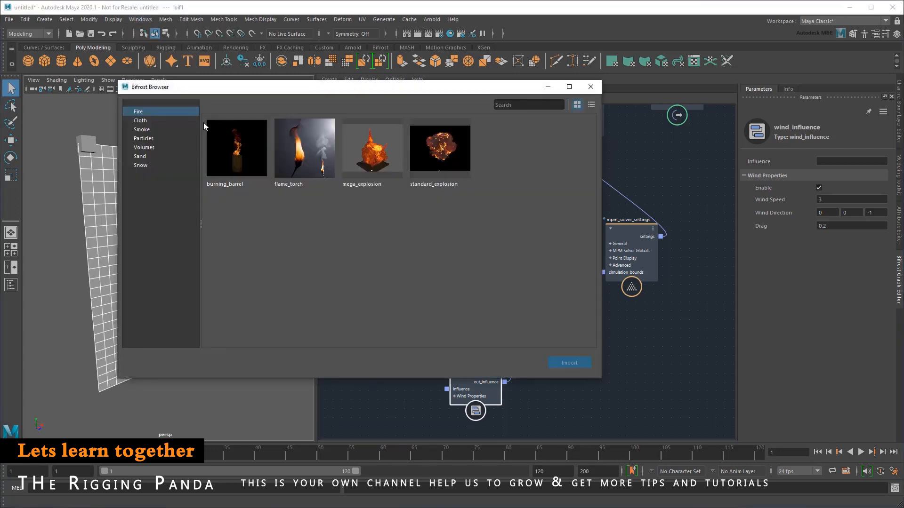
{"action": "left_click", "coordinate": [146, 130]}
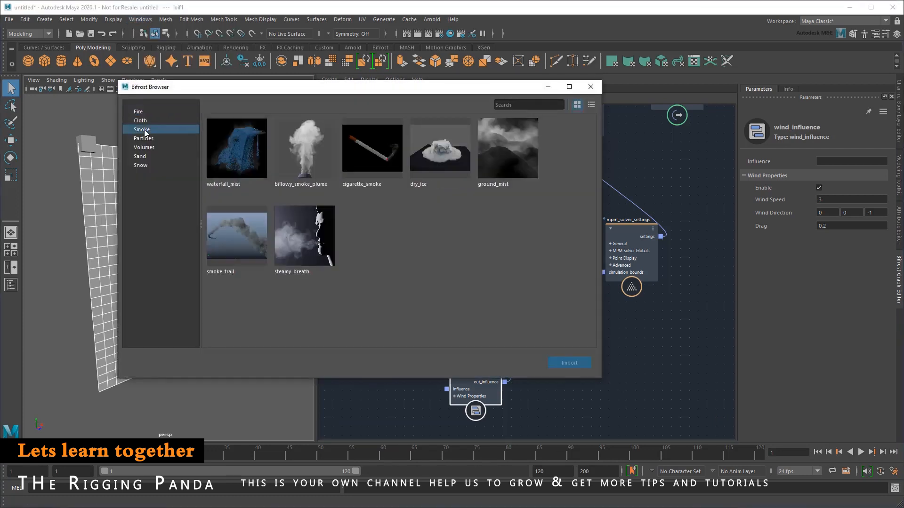
{"action": "double_click", "coordinate": [371, 168]}
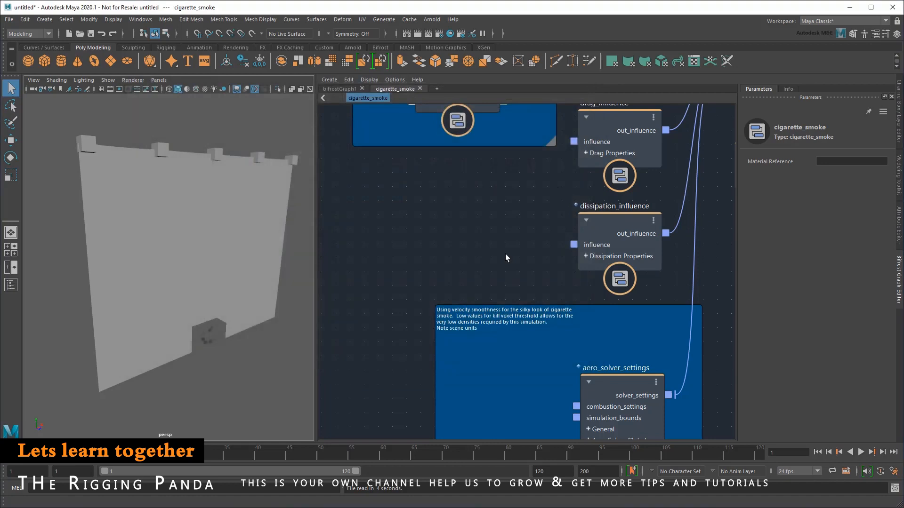
Copy the random_magnitude node from the cigarette_smoke graph and paste it into bifrostGraph1.
{"action": "middle_click_drag", "start_coordinate": [496, 241], "coordinate": [504, 370]}
{"action": "left_click", "coordinate": [487, 254]}
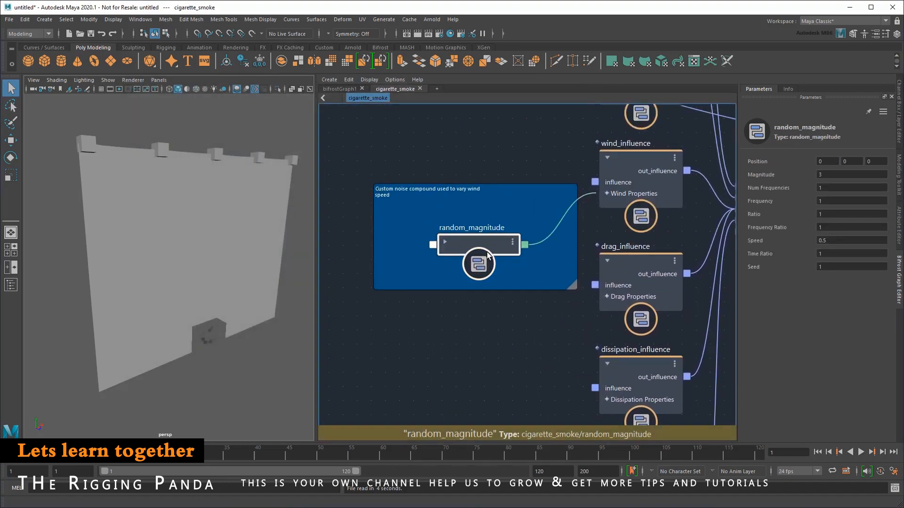
{"action": "key", "text": "ctrl+c"}
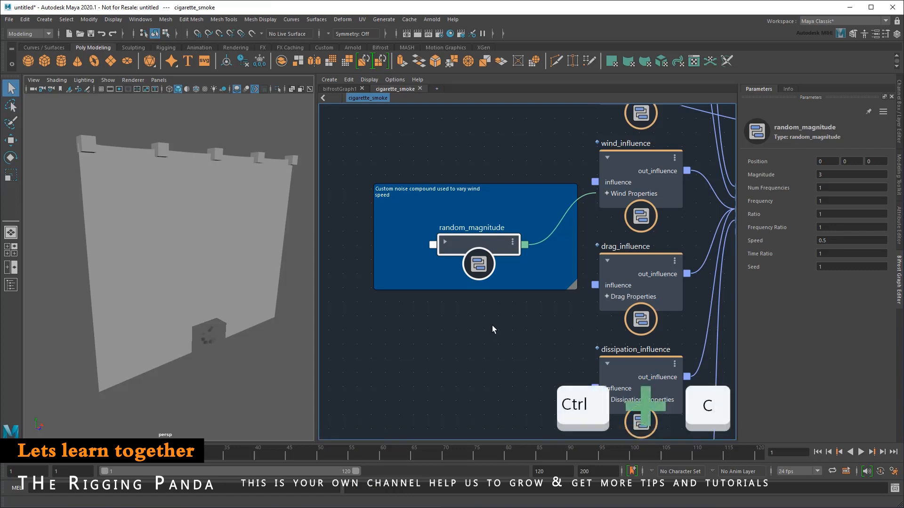
{"action": "left_click", "coordinate": [341, 88]}
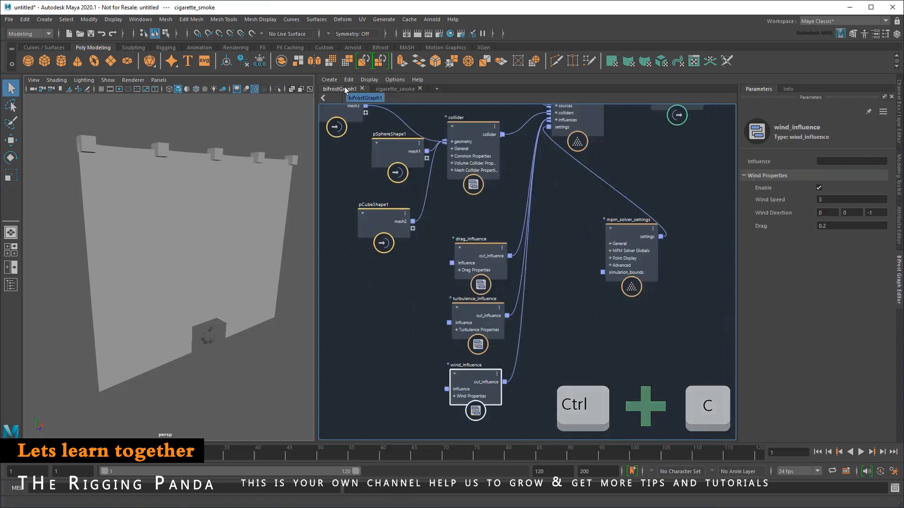
{"action": "key", "text": "ctrl+v"}
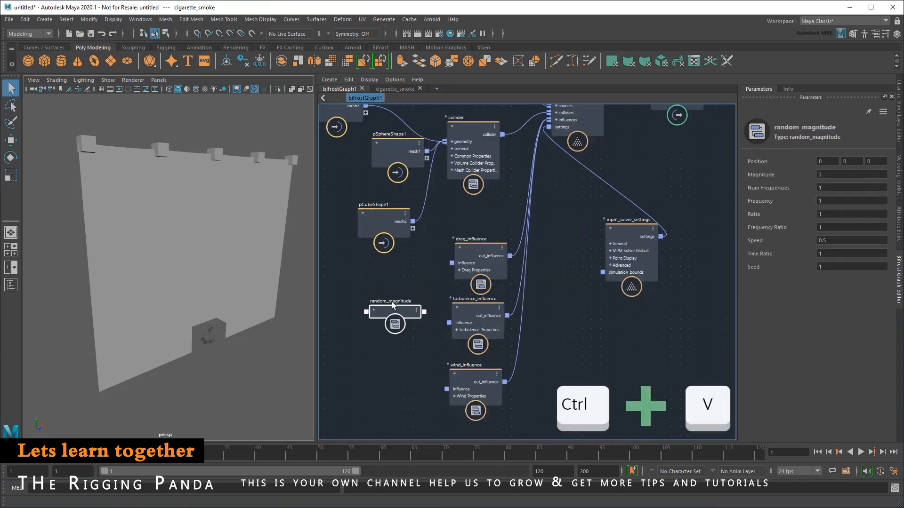
Place random_magnitude beside wind_influence, expand both nodes' ports, and connect outNoise to wind_speed.
{"action": "middle_click_drag", "start_coordinate": [374, 360], "coordinate": [442, 325], "text": "alt"}
{"action": "scroll", "coordinate": [443, 326], "scroll_direction": "up", "scroll_amount": 3}
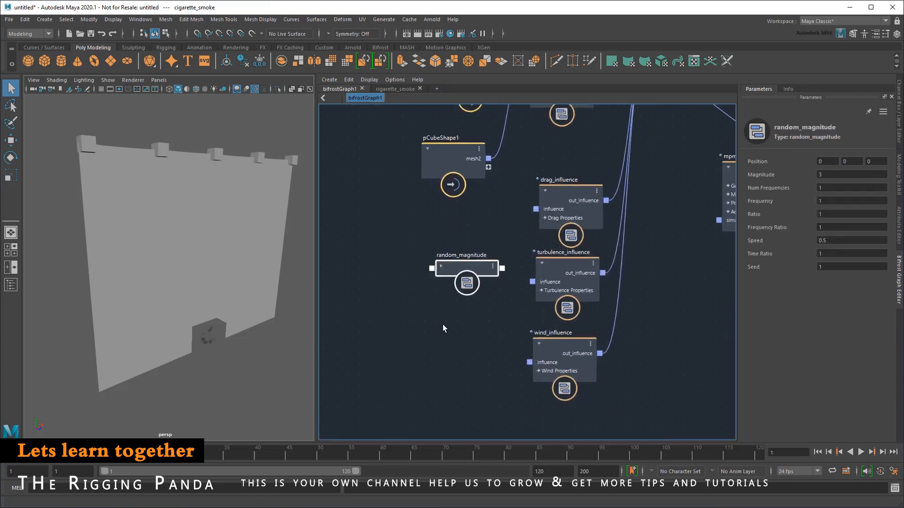
{"action": "left_click_drag", "start_coordinate": [472, 269], "coordinate": [423, 323]}
{"action": "left_click", "coordinate": [391, 319]}
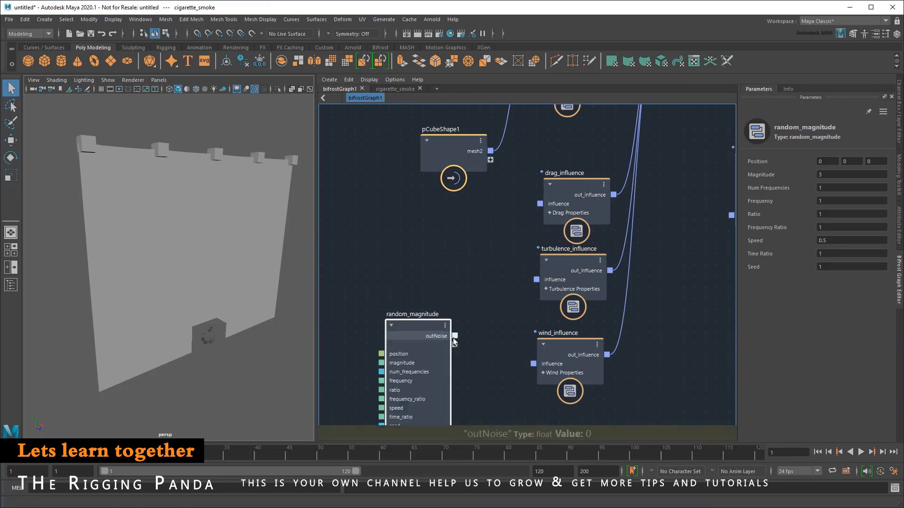
{"action": "left_click", "coordinate": [542, 373]}
{"action": "left_click", "coordinate": [542, 373]}
{"action": "middle_click_drag", "start_coordinate": [496, 347], "coordinate": [501, 253], "text": "alt"}
{"action": "left_click_drag", "start_coordinate": [458, 242], "coordinate": [498, 279]}
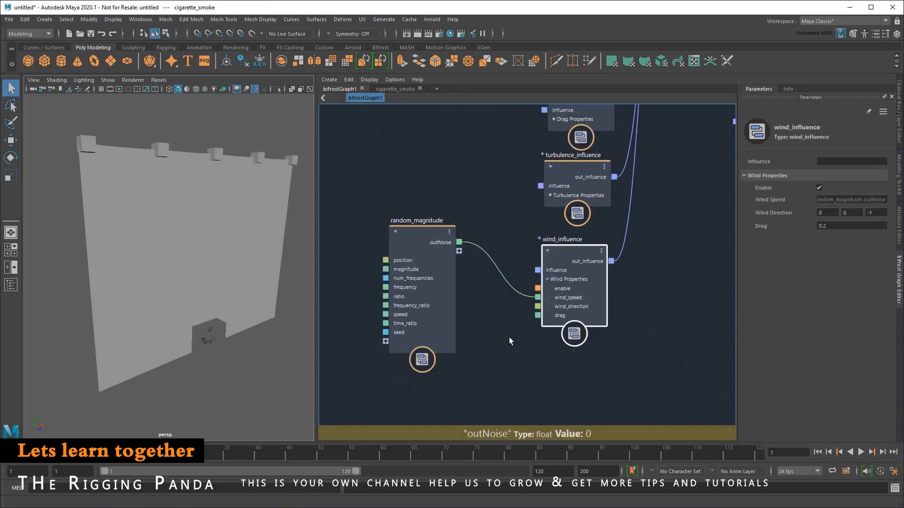
Set random_magnitude's Magnitude to 10 and Num Frequencies to 2.
{"action": "left_click", "coordinate": [410, 233]}
{"action": "type", "text": "10"}
{"action": "key", "text": "Tab"}
{"action": "type", "text": "2"}
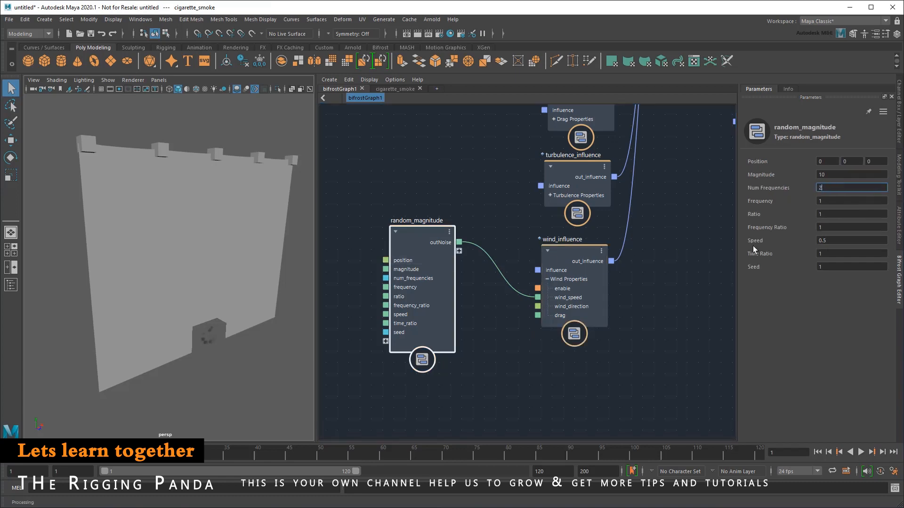
Delete the imported cigarette_smoke graph from the scene, showing the Outliner only while removing it.
{"action": "left_click", "coordinate": [10, 284]}
{"action": "left_click", "coordinate": [66, 288]}
{"action": "key", "text": "Delete"}
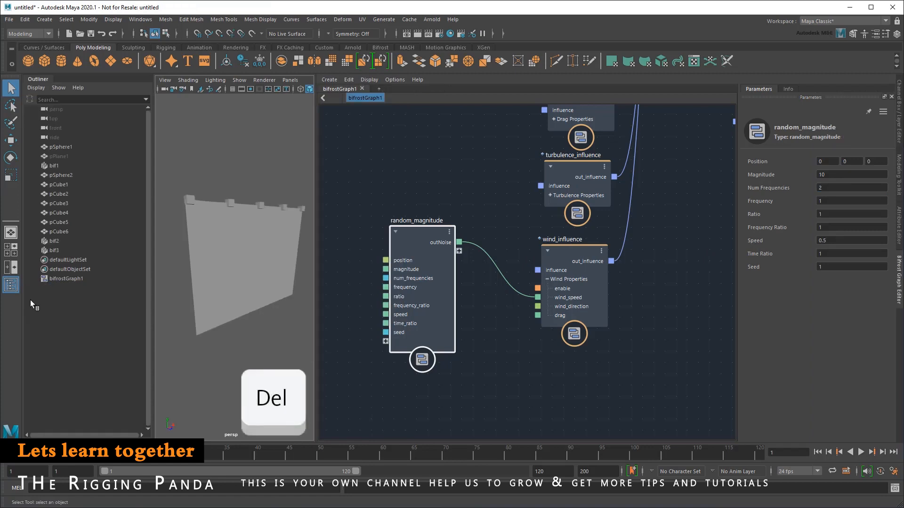
{"action": "left_click", "coordinate": [11, 284]}
Play the simulation to around frame 95 and inspect the selected curtain's motion from the side.
{"action": "left_click", "coordinate": [861, 452]}
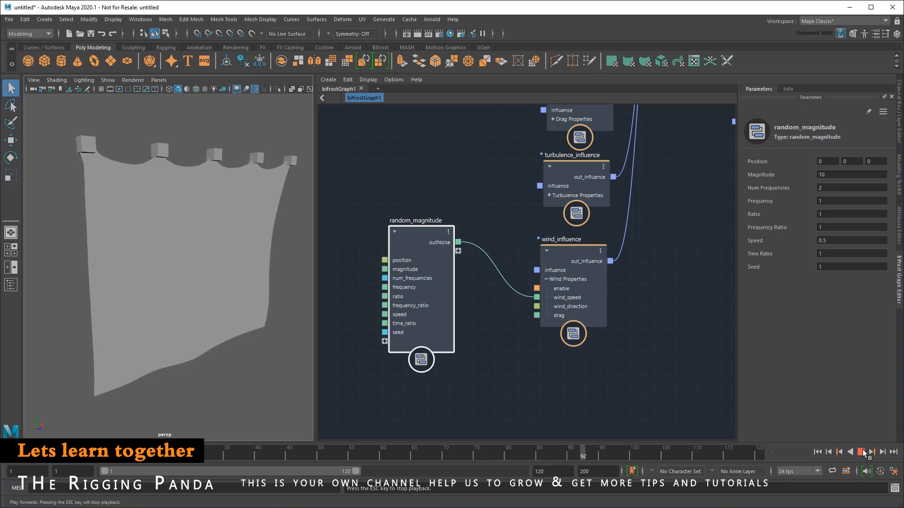
{"action": "left_click", "coordinate": [863, 452]}
{"action": "left_click", "coordinate": [209, 324]}
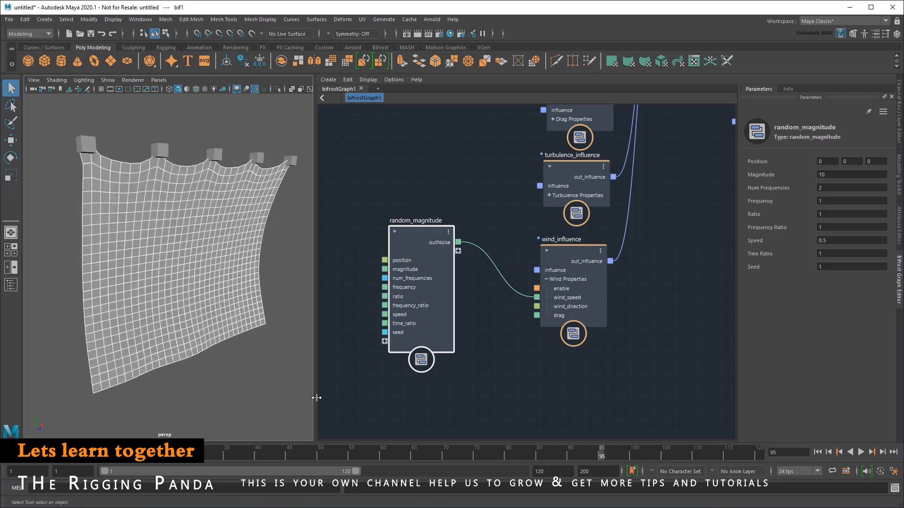
{"action": "left_click_drag", "start_coordinate": [280, 386], "coordinate": [310, 380], "text": "alt"}
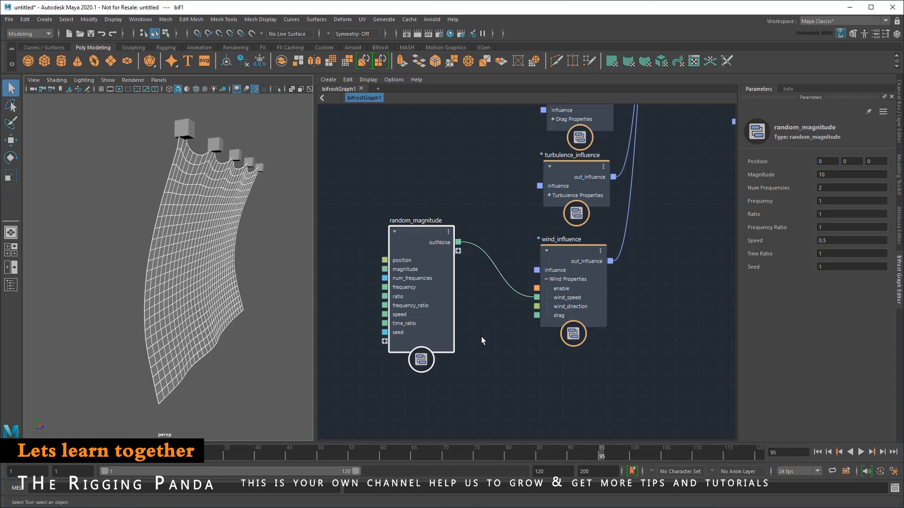
Insert an absolute_value node between random_magnitude's outNoise and wind_influence's wind_speed, with random_magnitude moved aside to make room.
{"action": "middle_click_drag", "start_coordinate": [481, 337], "coordinate": [578, 336], "text": "alt"}
{"action": "left_click_drag", "start_coordinate": [509, 232], "coordinate": [394, 236]}
{"action": "left_click", "coordinate": [514, 220]}
{"action": "key", "text": "Tab"}
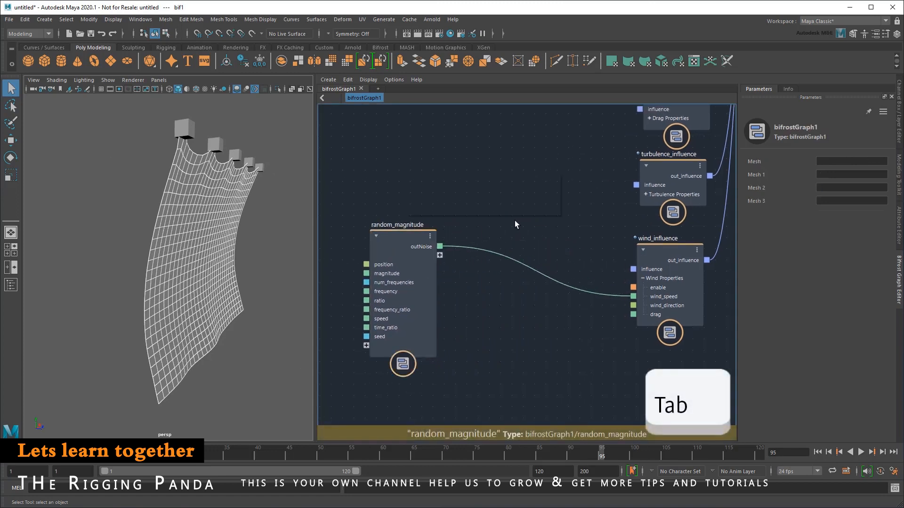
{"action": "type", "text": "abso"}
{"action": "key", "text": "Return"}
{"action": "left_click_drag", "start_coordinate": [560, 285], "coordinate": [448, 284]}
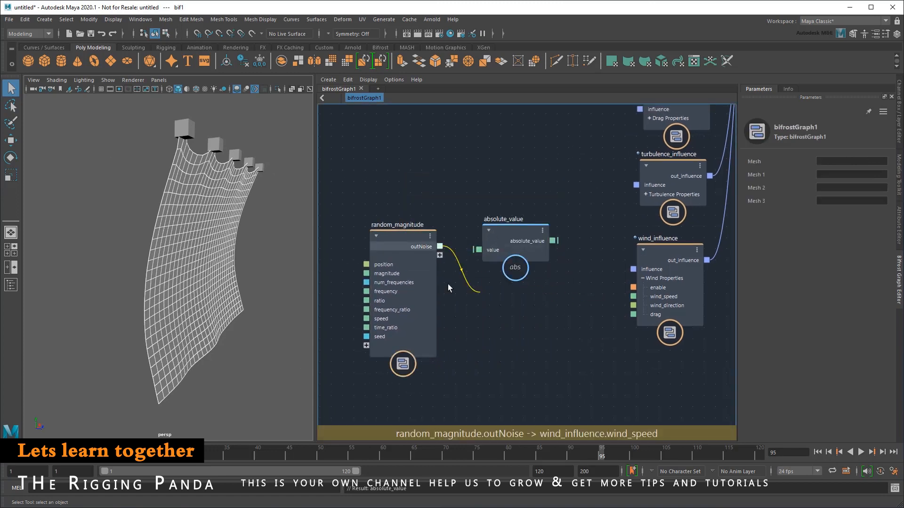
{"action": "left_click_drag", "start_coordinate": [552, 240], "coordinate": [636, 297]}
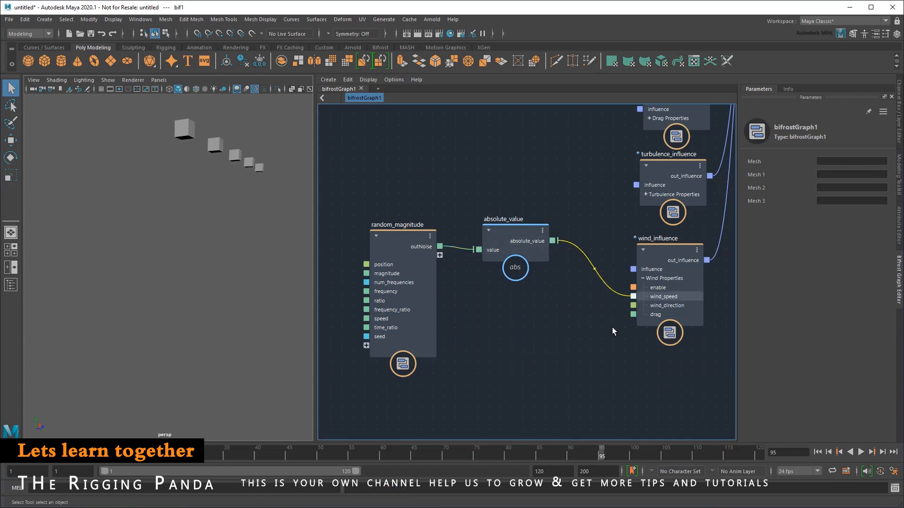
Play the simulation from the first frame to around frame 93 to check the curtain's motion in the wind.
{"action": "left_click", "coordinate": [817, 453]}
{"action": "left_click", "coordinate": [860, 453]}
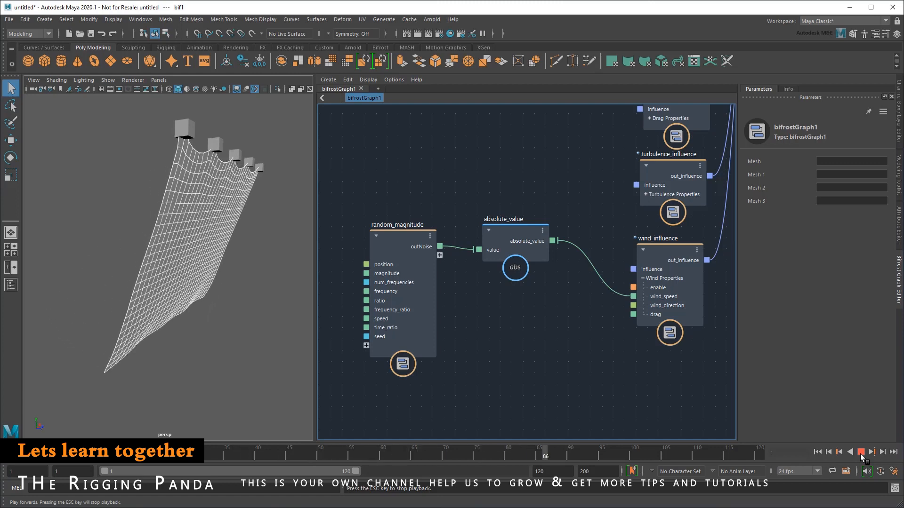
{"action": "left_click", "coordinate": [860, 452]}
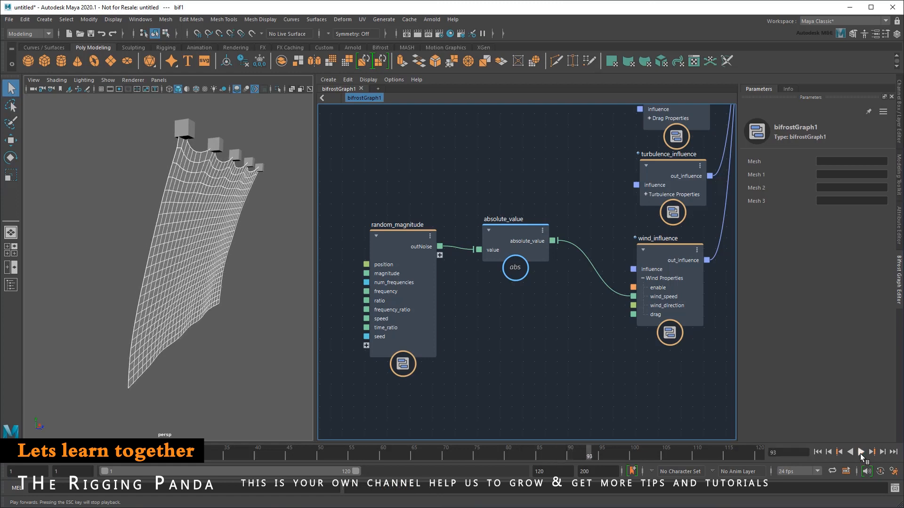
Keyframe the larger sphere collider at frame 1 and again at frame 72, moved through to the other side of the curtain.
{"action": "middle_click_drag", "start_coordinate": [267, 341], "coordinate": [146, 345], "text": "alt"}
{"action": "right_click_drag", "start_coordinate": [146, 345], "coordinate": [107, 348], "text": "alt"}
{"action": "middle_click_drag", "start_coordinate": [146, 338], "coordinate": [163, 342], "text": "alt"}
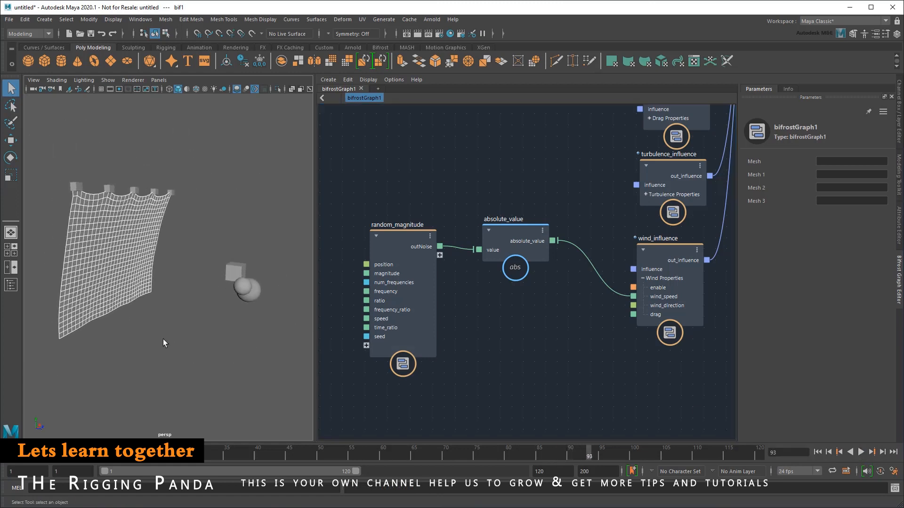
{"action": "left_click", "coordinate": [251, 301]}
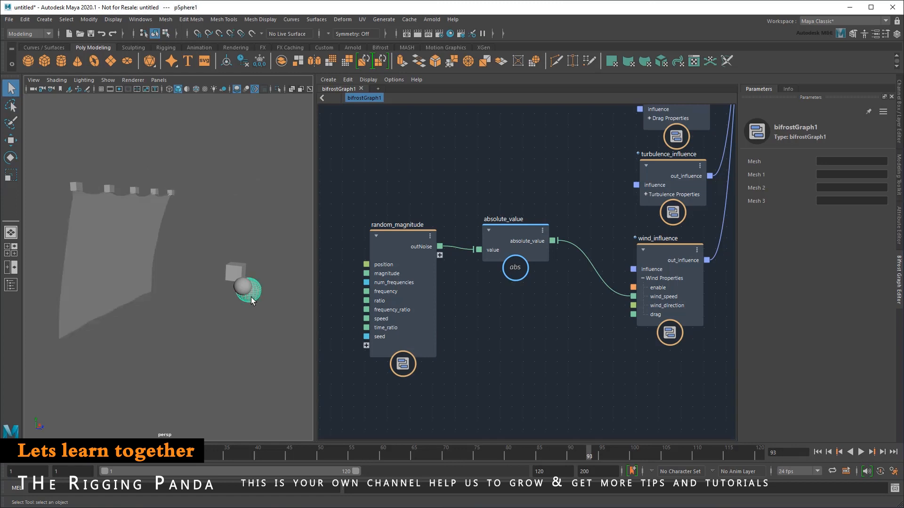
{"action": "left_click", "coordinate": [817, 452]}
{"action": "key", "text": "s"}
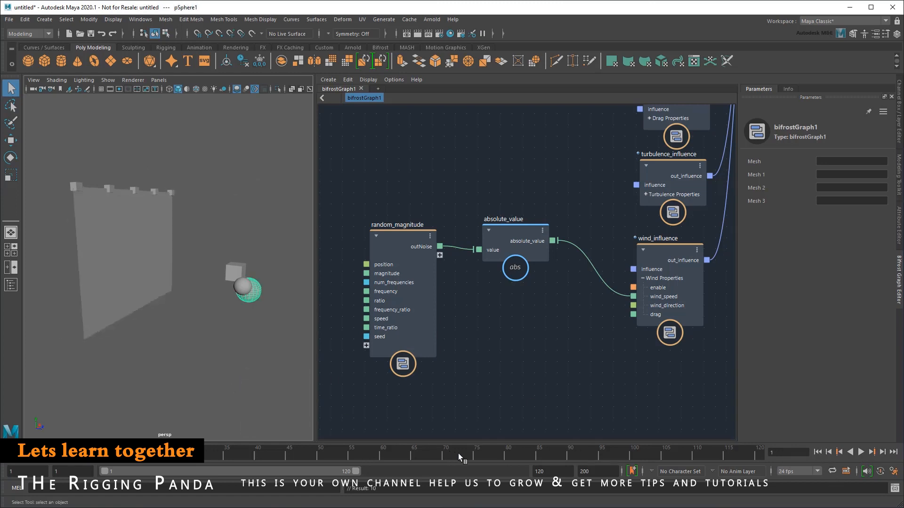
{"action": "key", "text": "w"}
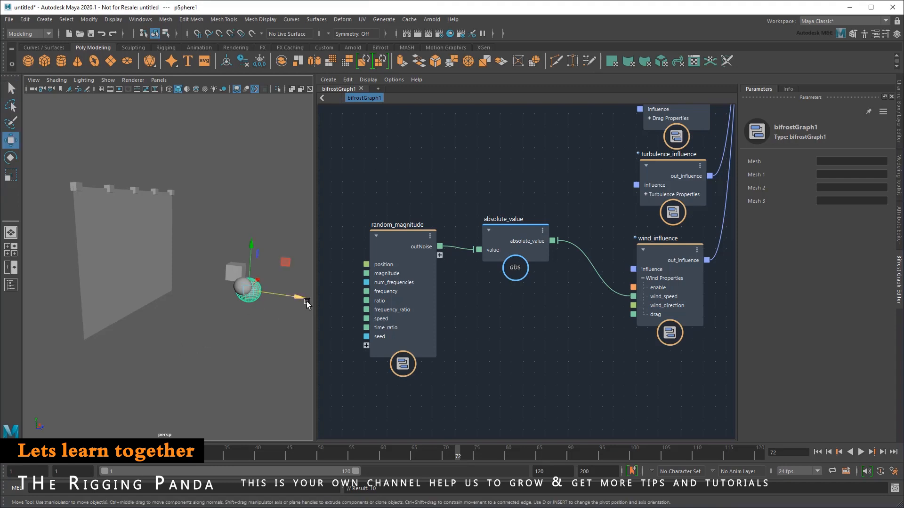
{"action": "left_click_drag", "start_coordinate": [301, 297], "coordinate": [187, 290]}
{"action": "left_click_drag", "start_coordinate": [137, 318], "coordinate": [228, 363], "text": "alt"}
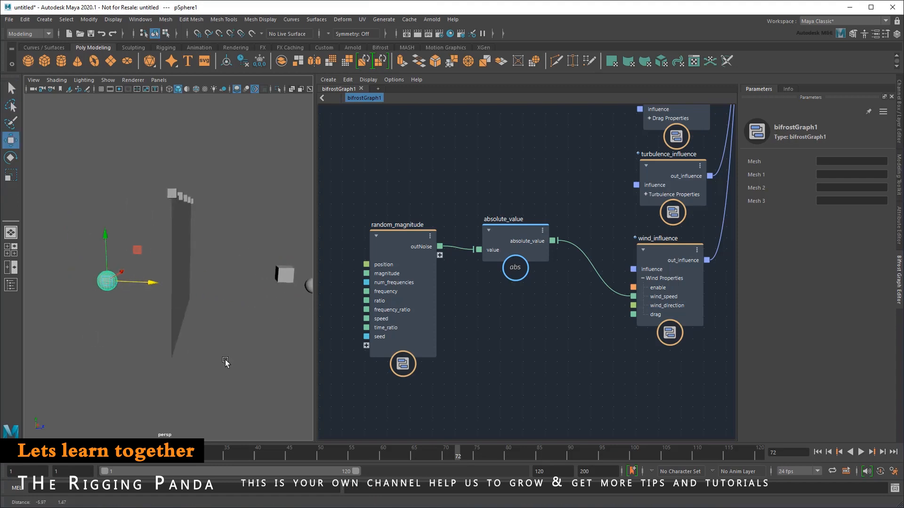
{"action": "key", "text": "s"}
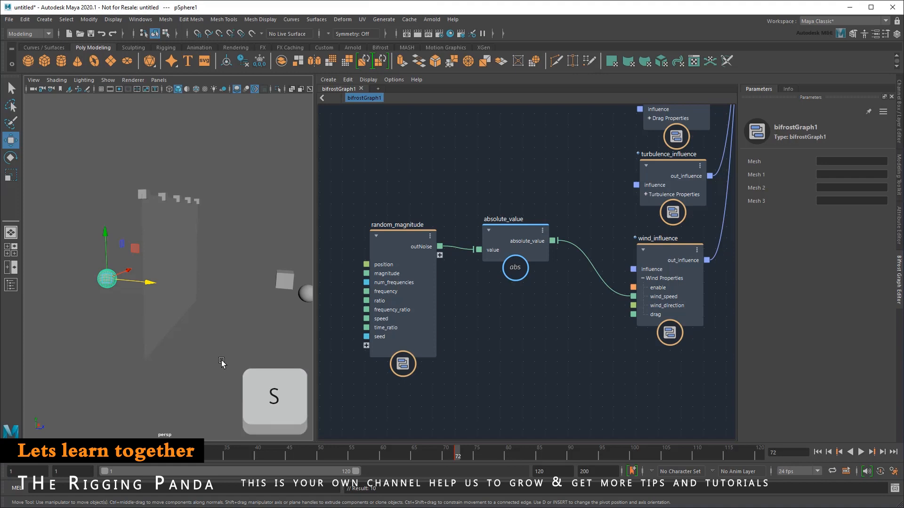
Play the simulation from the first frame to around frame 68 and inspect the contact between the sphere and the curtain.
{"action": "left_click", "coordinate": [817, 453]}
{"action": "key", "text": "q"}
{"action": "left_click", "coordinate": [189, 271]}
{"action": "key", "text": "f"}
{"action": "left_click_drag", "start_coordinate": [214, 275], "coordinate": [223, 277], "text": "alt"}
{"action": "right_click_drag", "start_coordinate": [223, 277], "coordinate": [196, 270], "text": "alt"}
{"action": "middle_click_drag", "start_coordinate": [202, 274], "coordinate": [222, 258], "text": "alt"}
{"action": "left_click", "coordinate": [864, 452]}
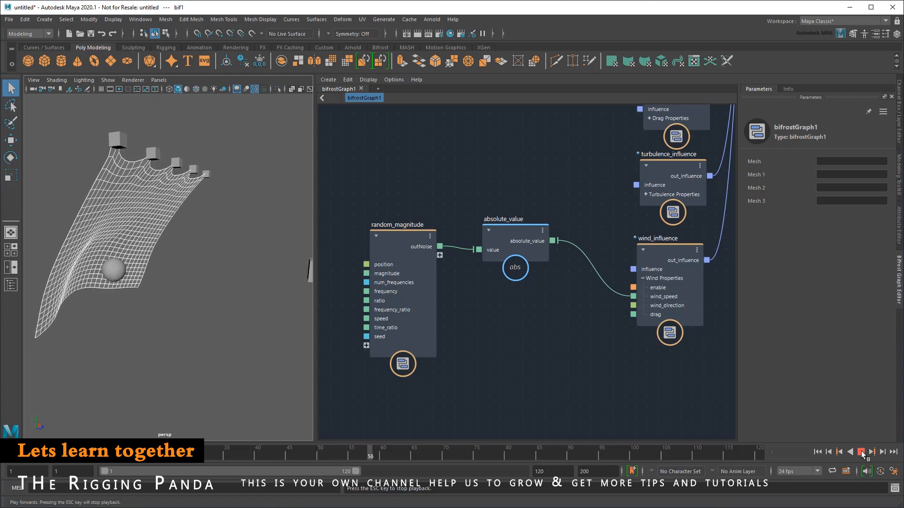
{"action": "left_click", "coordinate": [862, 455]}
{"action": "mouse_move", "coordinate": [97, 269]}
{"action": "left_mouse_down", "text": "alt"}
{"action": "mouse_move", "coordinate": [193, 303]}
{"action": "mouse_move", "coordinate": [65, 280]}
{"action": "mouse_move", "coordinate": [147, 282]}
{"action": "mouse_move", "coordinate": [199, 301]}
{"action": "left_mouse_up", "text": "alt"}
{"action": "scroll", "coordinate": [192, 309], "scroll_direction": "up", "scroll_amount": 6}
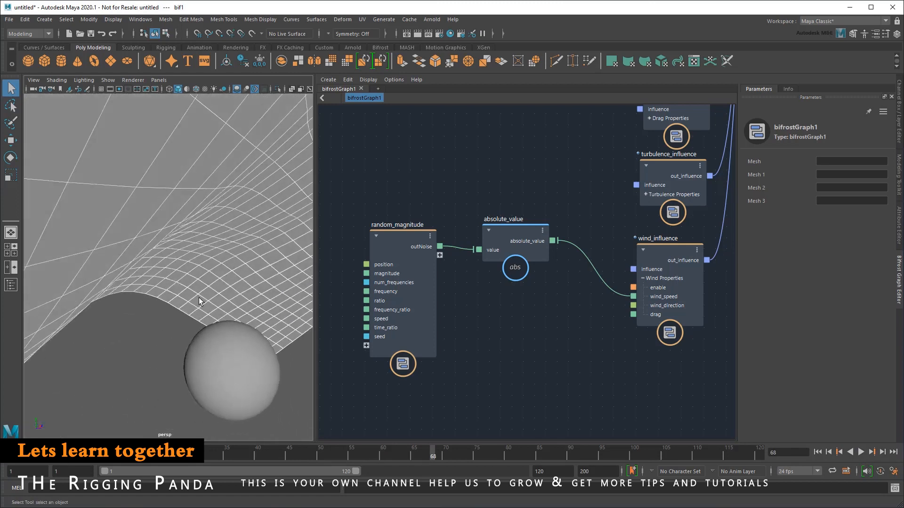
{"action": "scroll", "coordinate": [196, 326], "scroll_direction": "down", "scroll_amount": 6}
Set the Detail Size of mpm_solver_settings to 0.025.
{"action": "middle_click_drag", "start_coordinate": [546, 204], "coordinate": [388, 301]}
{"action": "middle_click_drag", "start_coordinate": [629, 168], "coordinate": [419, 268]}
{"action": "left_click", "coordinate": [490, 259]}
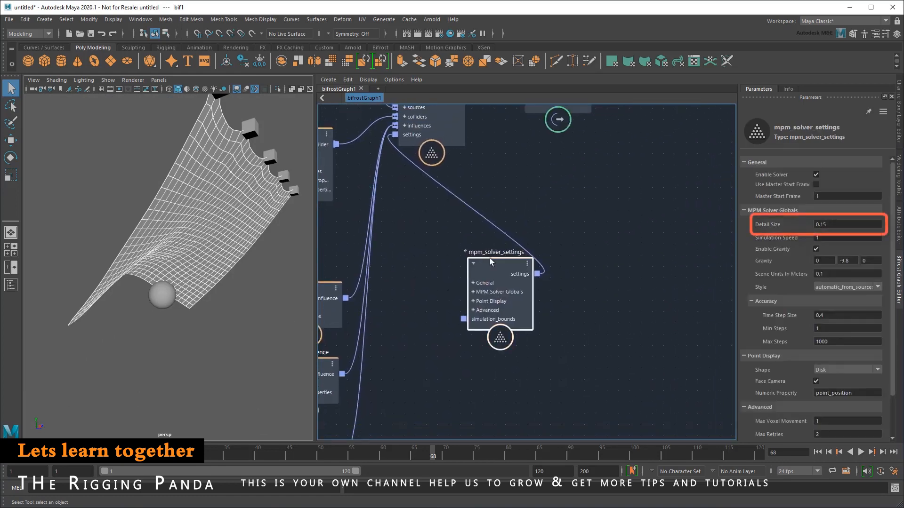
{"action": "left_click", "coordinate": [823, 224]}
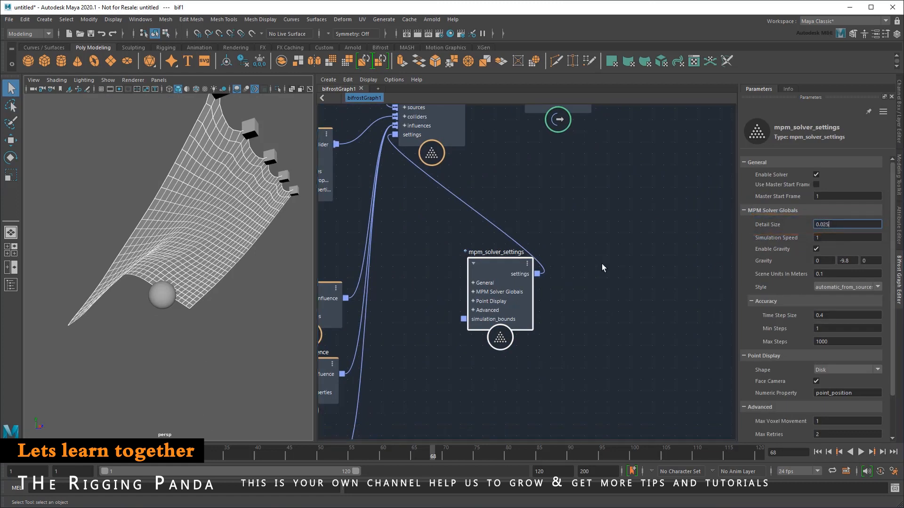
{"action": "key", "text": "Return"}
Return to the first frame and set the Magnitude of random_magnitude to 5.
{"action": "left_click", "coordinate": [818, 452]}
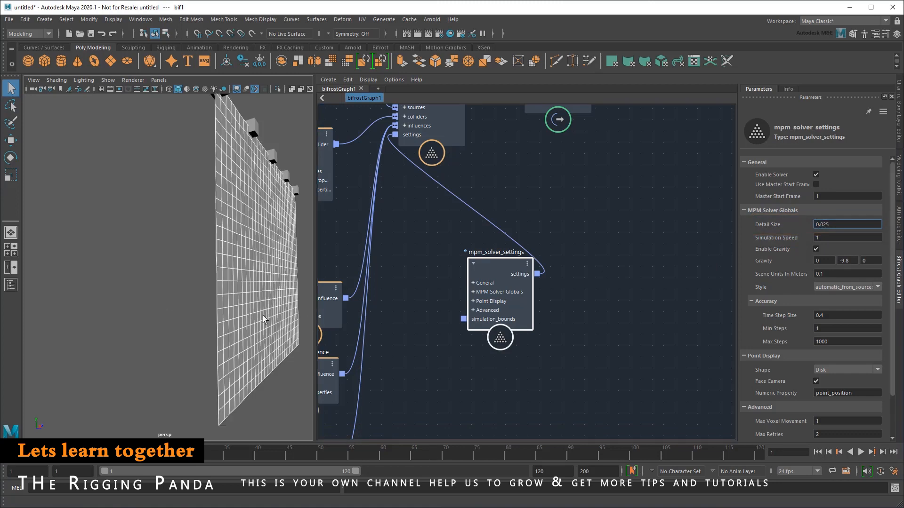
{"action": "left_click_drag", "start_coordinate": [263, 318], "coordinate": [221, 319], "text": "alt"}
{"action": "middle_click_drag", "start_coordinate": [502, 185], "coordinate": [721, 24], "text": "alt"}
{"action": "middle_click_drag", "start_coordinate": [404, 243], "coordinate": [535, 244], "text": "alt"}
{"action": "left_click", "coordinate": [386, 282]}
{"action": "left_click_drag", "start_coordinate": [829, 175], "coordinate": [805, 286]}
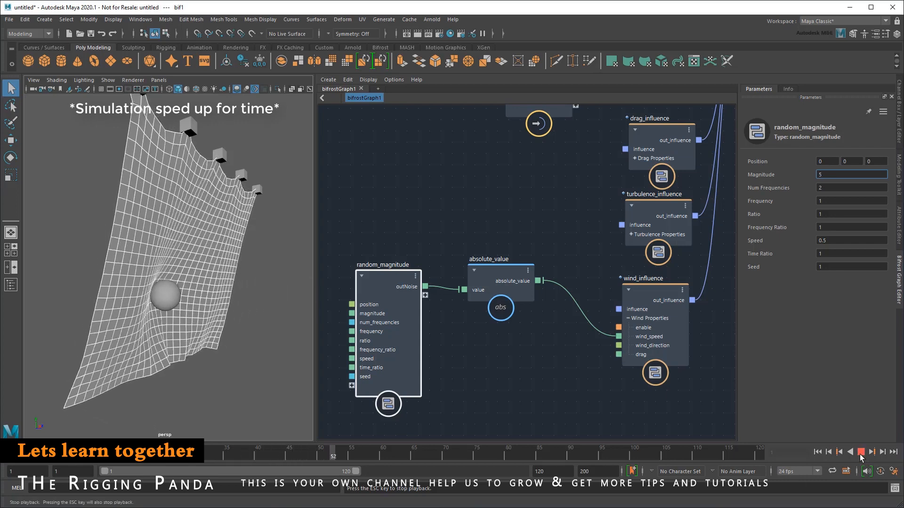
Play the simulation to around frame 55 and inspect closely how the cloth wraps around the sphere.
{"action": "left_click", "coordinate": [860, 452]}
{"action": "scroll", "coordinate": [202, 323], "scroll_direction": "up", "scroll_amount": 10}
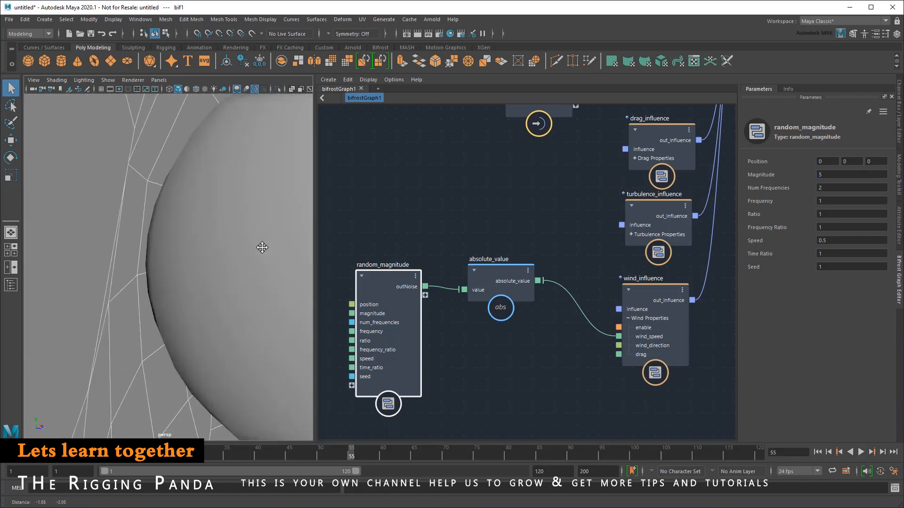
{"action": "middle_click_drag", "start_coordinate": [262, 248], "coordinate": [227, 295], "text": "alt"}
{"action": "key", "text": "f"}
{"action": "left_click_drag", "start_coordinate": [228, 296], "coordinate": [238, 350], "text": "alt"}
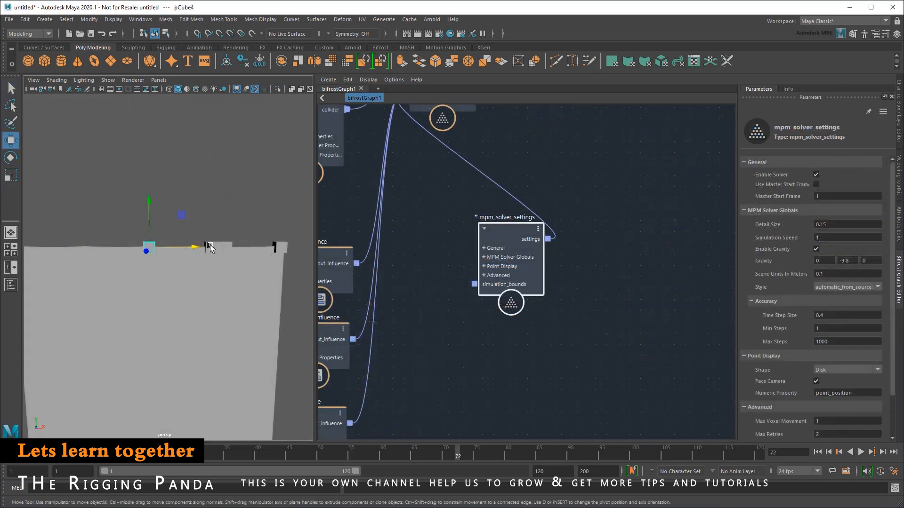
Slide the curtain's pinning cubes together toward one end of the curtain at frame 72.
{"action": "left_click_drag", "start_coordinate": [210, 245], "coordinate": [264, 241]}
{"action": "left_click", "coordinate": [216, 247]}
{"action": "key", "text": "q"}
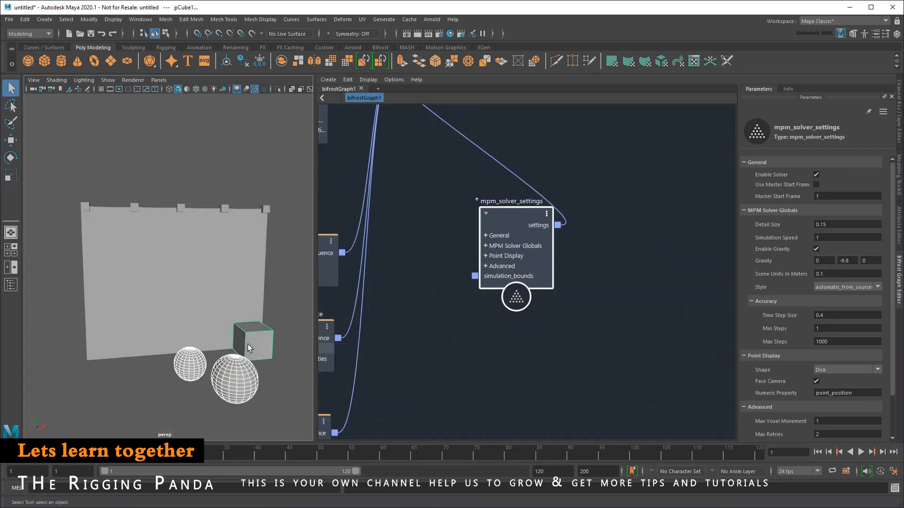
Move the two spheres and the cube collider behind the curtain, and play the simulation to around frame 84.
{"action": "key", "text": "w"}
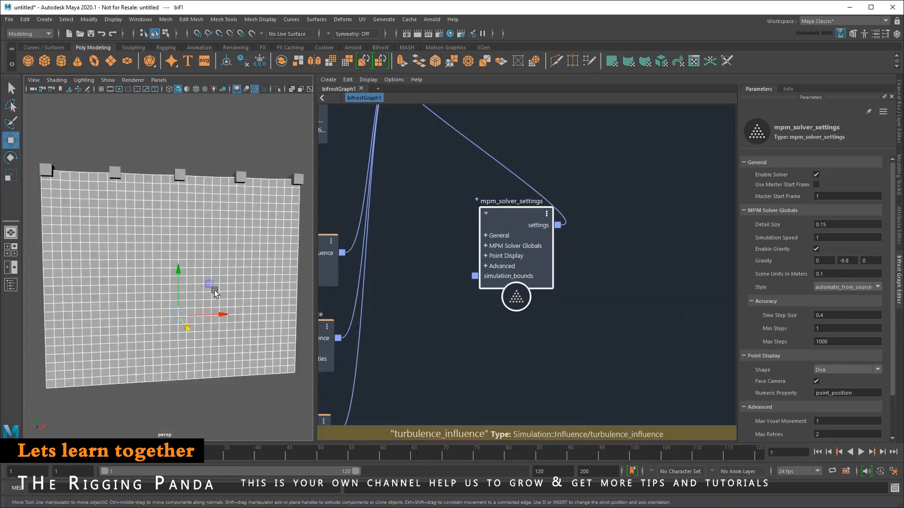
{"action": "key", "text": "q"}
{"action": "left_click", "coordinate": [862, 455]}
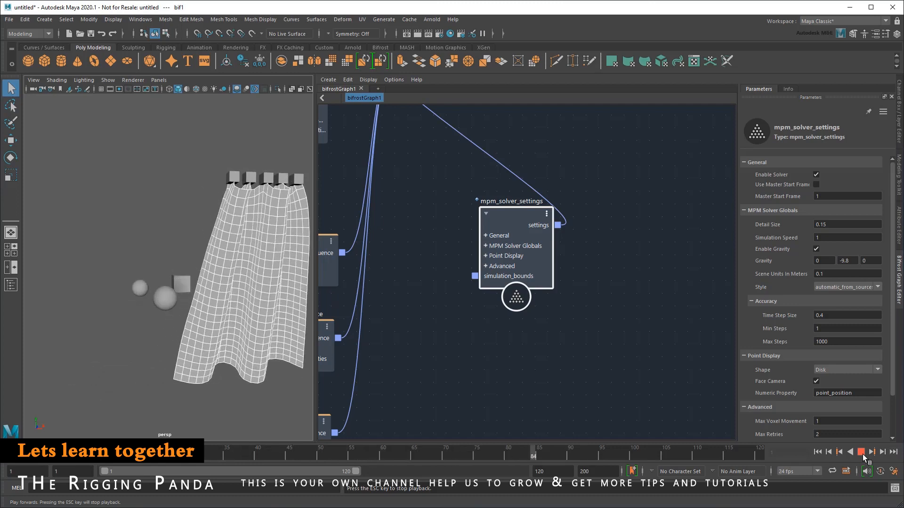
{"action": "left_click", "coordinate": [861, 452]}
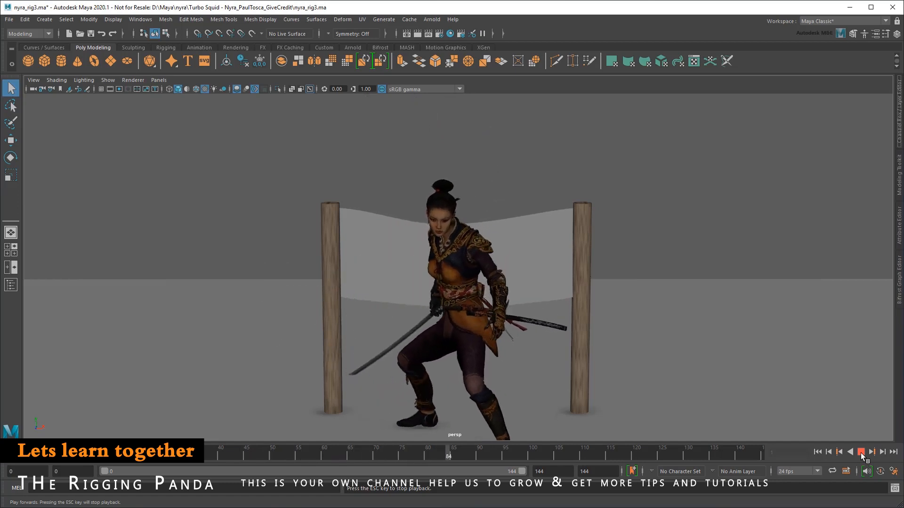
In the sword fighter scene, add the sword's polySurface532 mesh to the Bifrost graph and connect it to the collider's geometry input.
{"action": "left_click", "coordinate": [861, 452]}
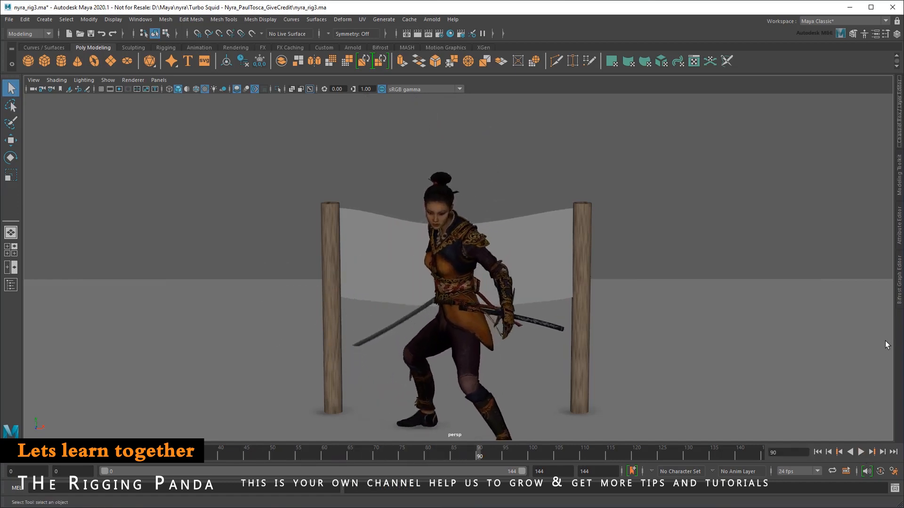
{"action": "left_click", "coordinate": [899, 300]}
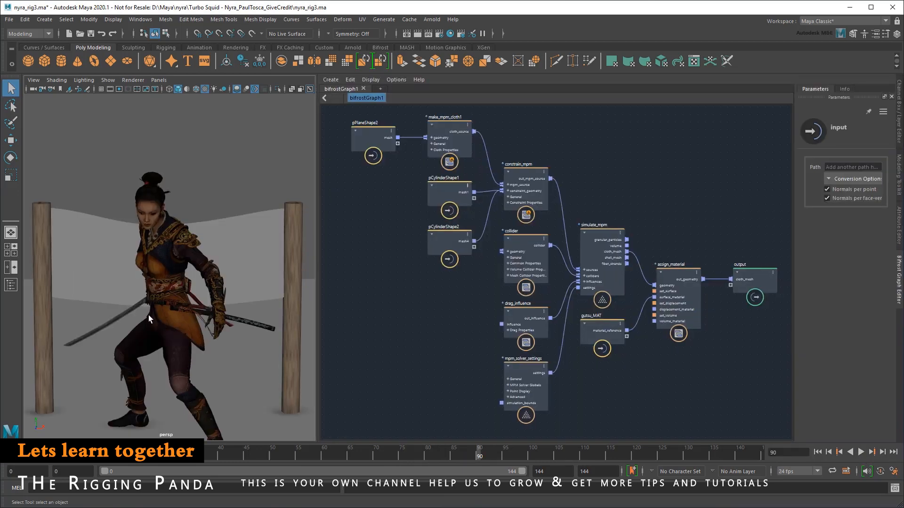
{"action": "left_click", "coordinate": [10, 284]}
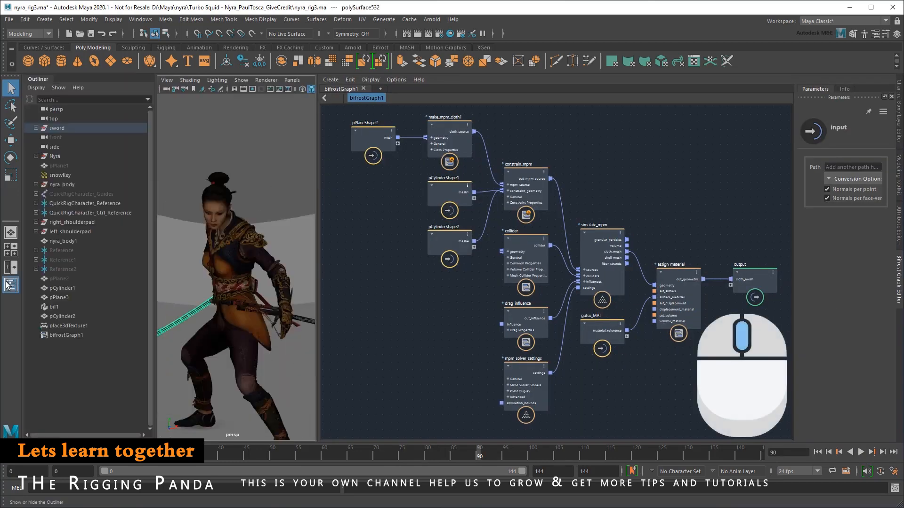
{"action": "left_click", "coordinate": [36, 128]}
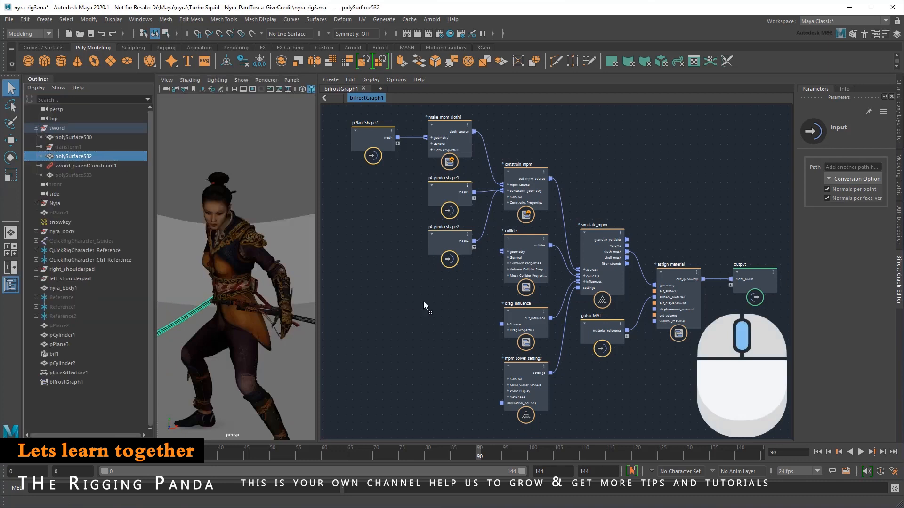
{"action": "left_click_drag", "start_coordinate": [423, 305], "coordinate": [424, 305]}
{"action": "left_click", "coordinate": [10, 285]}
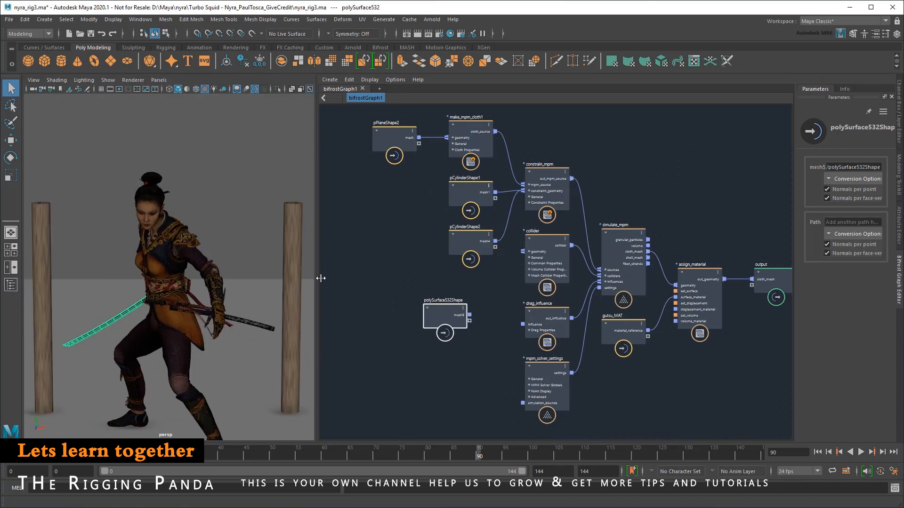
{"action": "left_click_drag", "start_coordinate": [469, 314], "coordinate": [495, 293]}
{"action": "left_click_drag", "start_coordinate": [520, 253], "coordinate": [520, 251]}
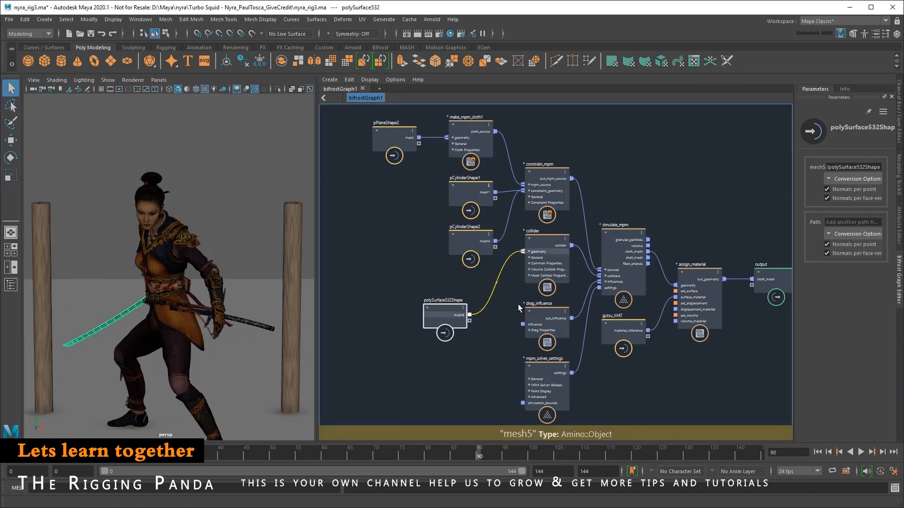
Set the Detail Size of mpm_solver_settings to 0.05, widening the parameter display.
{"action": "left_click", "coordinate": [544, 365]}
{"action": "left_click_drag", "start_coordinate": [795, 279], "coordinate": [731, 278]}
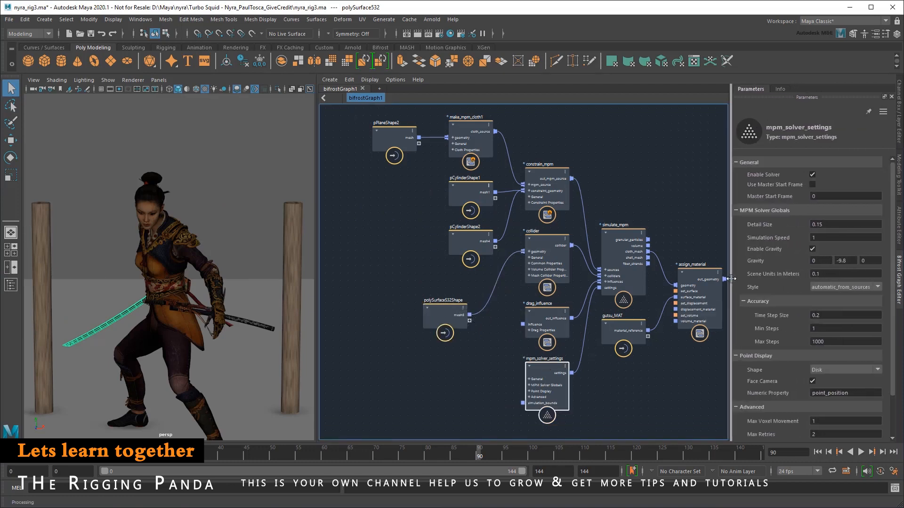
{"action": "left_click", "coordinate": [834, 224]}
{"action": "type", "text": "0.05"}
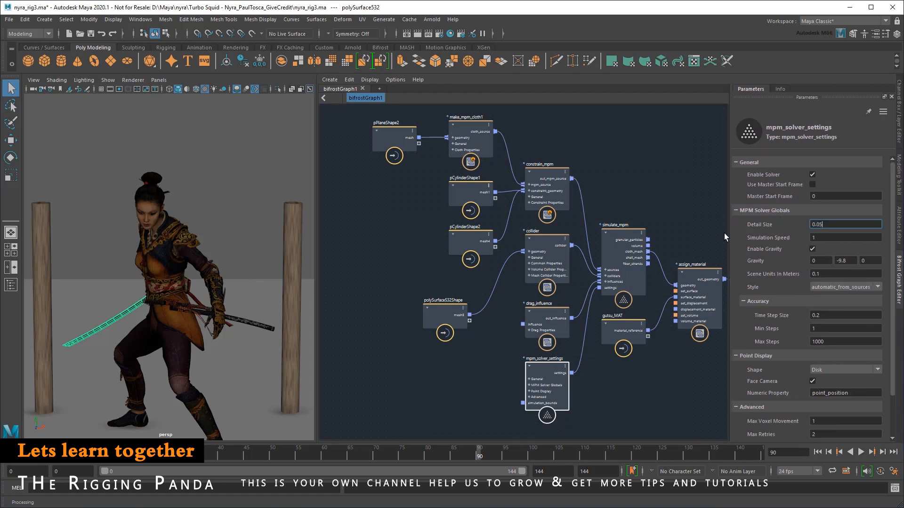
{"action": "key", "text": "Return"}
Enable the solver's master start frame at 55 and play the banner simulation from the first frame to around frame 61.
{"action": "left_click", "coordinate": [813, 185]}
{"action": "left_click", "coordinate": [817, 452]}
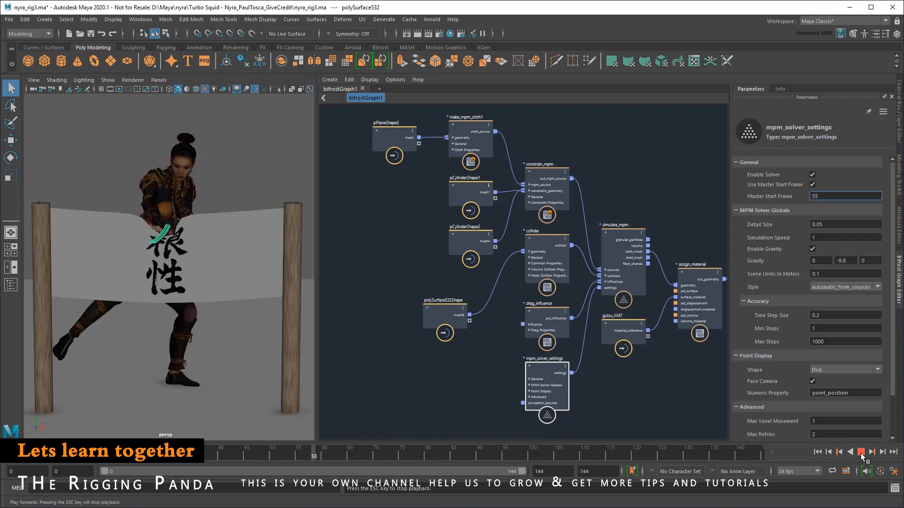
{"action": "left_click", "coordinate": [860, 454]}
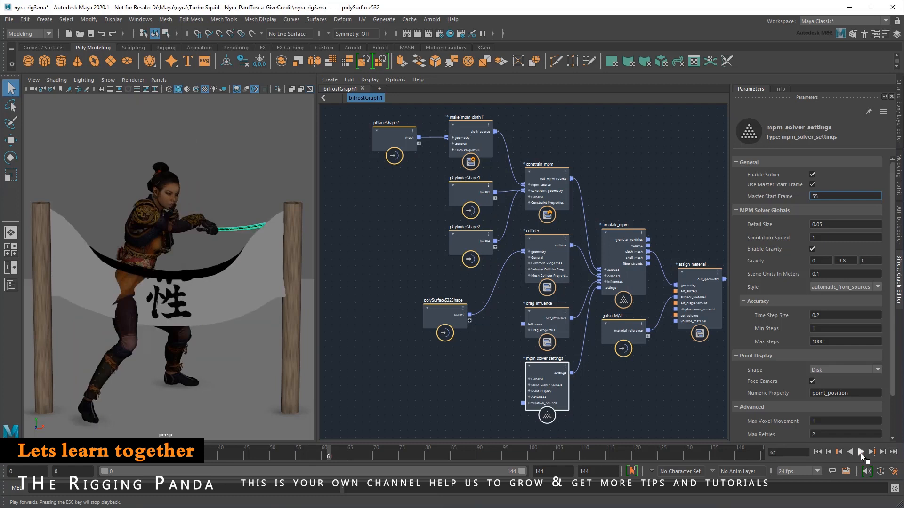
Set make_mpm_cloth1's Failure Post Process to subdivide_and_split and its Failure Stretch to 1.25.
{"action": "left_click", "coordinate": [467, 129]}
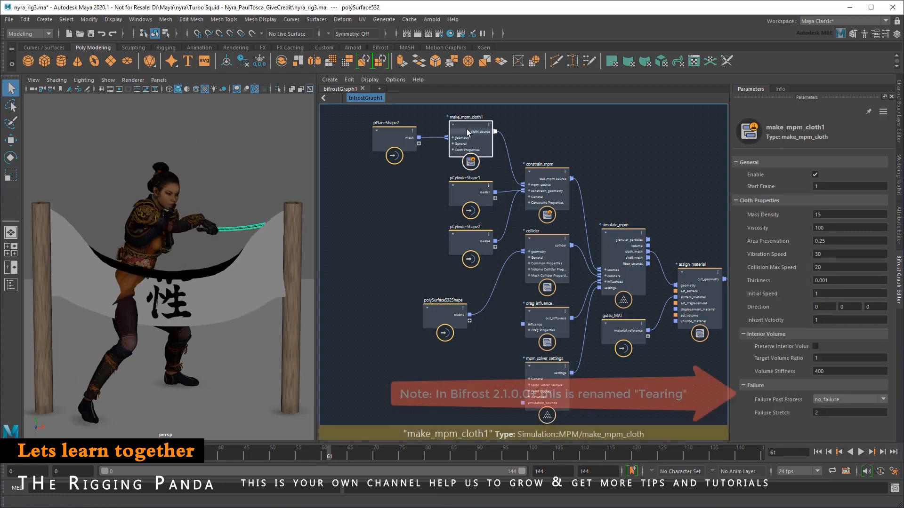
{"action": "left_click", "coordinate": [883, 400]}
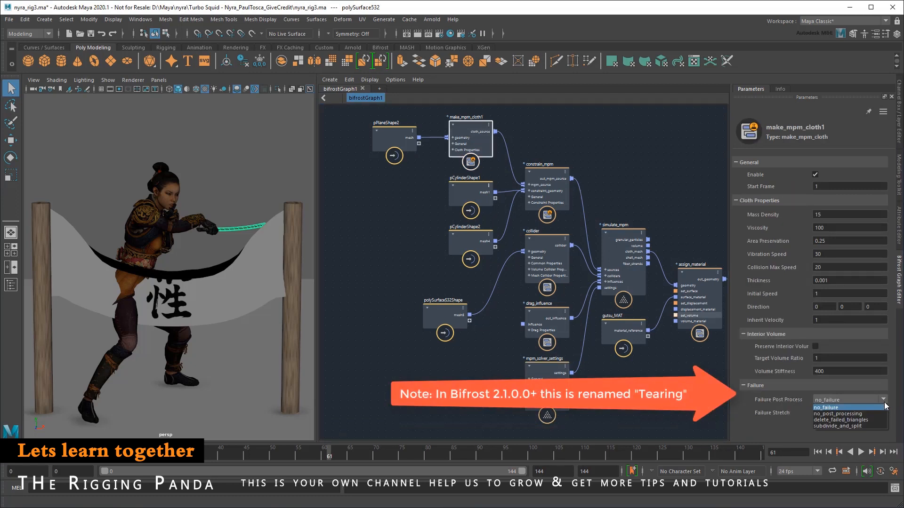
{"action": "left_click", "coordinate": [884, 407]}
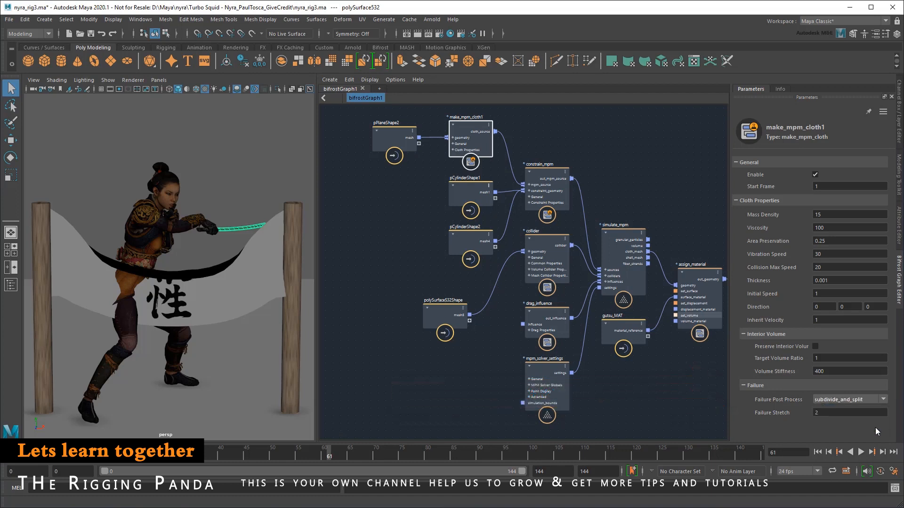
{"action": "left_click_drag", "start_coordinate": [840, 414], "coordinate": [766, 408]}
{"action": "type", "text": "1.25"}
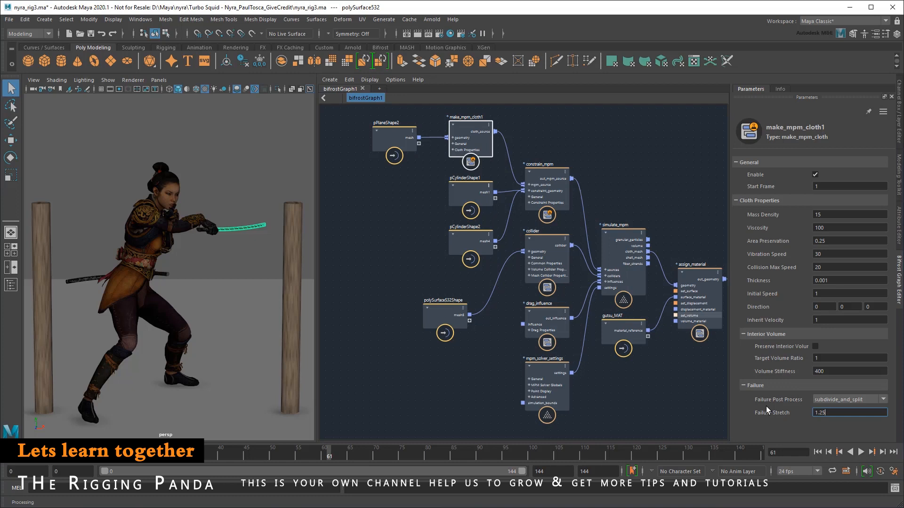
Play the simulation again to around frame 62 and select the banner cloth to examine its tearing.
{"action": "left_click", "coordinate": [860, 452]}
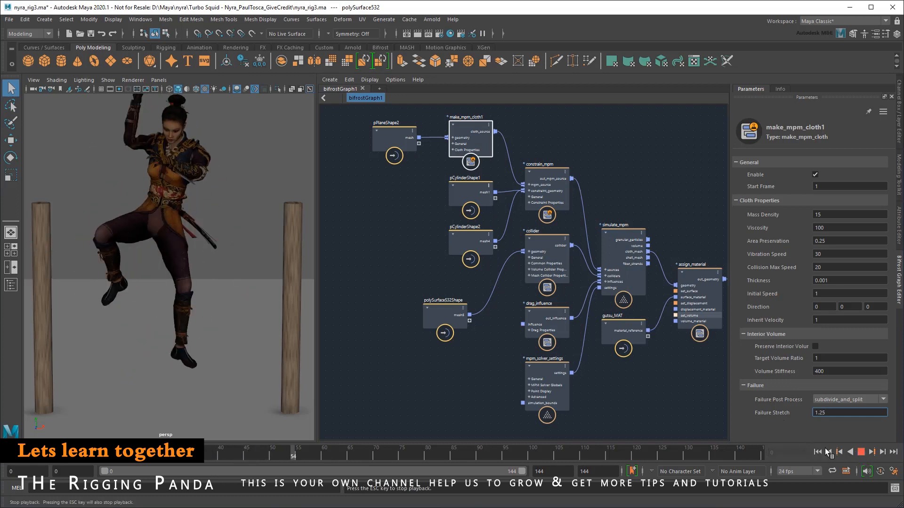
{"action": "left_click", "coordinate": [861, 451]}
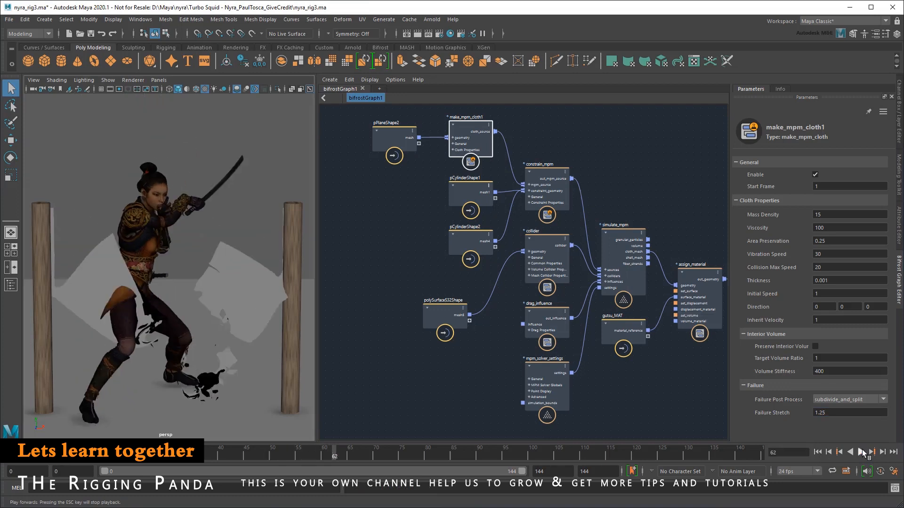
{"action": "left_click", "coordinate": [277, 306]}
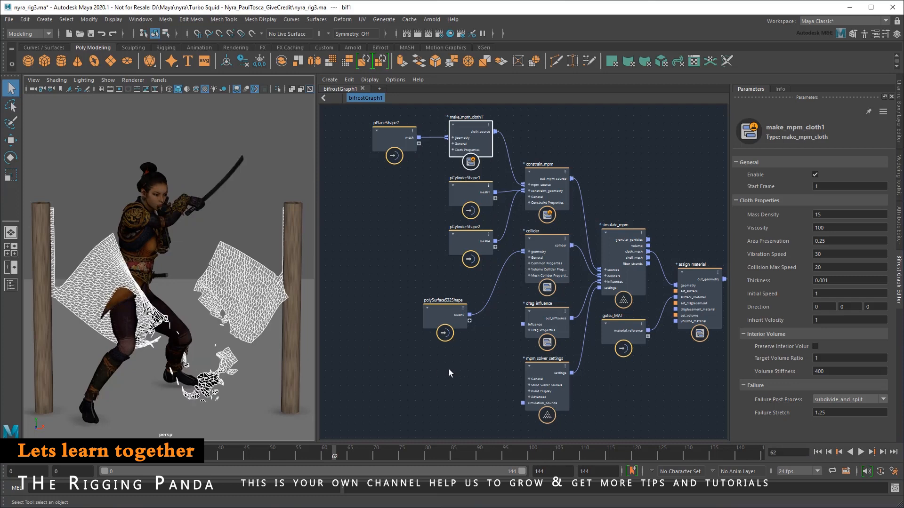
Return the simulation to the first frame and set make_mpm_cloth1's Failure Stretch to 2.
{"action": "left_click", "coordinate": [817, 451]}
{"action": "left_click", "coordinate": [840, 413]}
{"action": "type", "text": "2"}
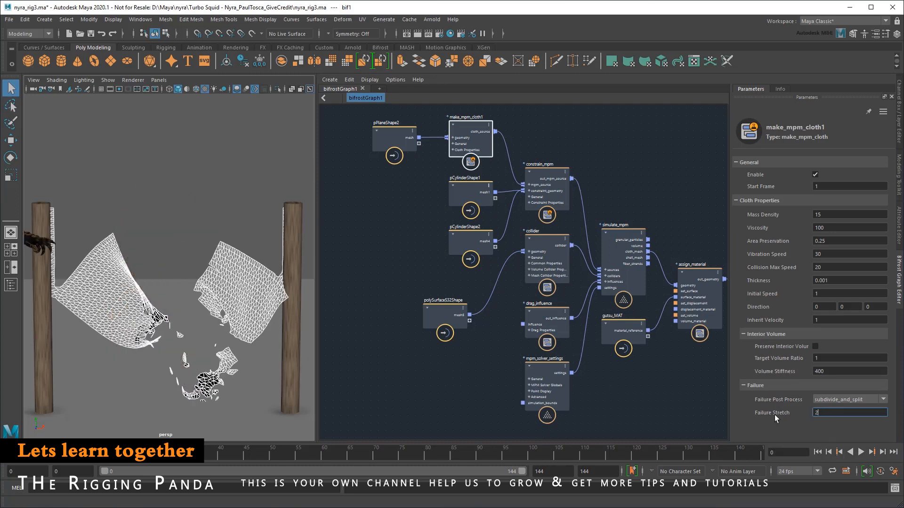
{"action": "key", "text": "Return"}
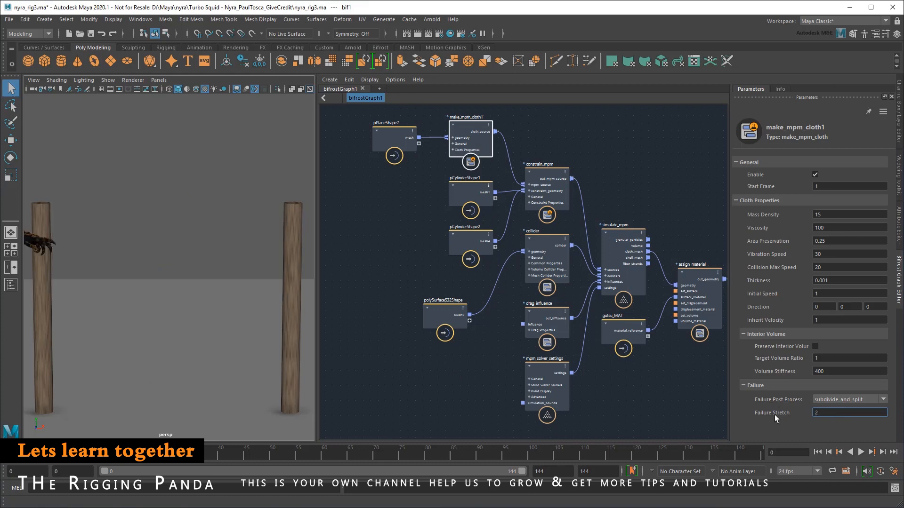
At frame 1, add the character's nyra_body1 mesh to the Bifrost graph and connect it to the collider's geometry input.
{"action": "left_click", "coordinate": [882, 452]}
{"action": "left_click", "coordinate": [177, 239]}
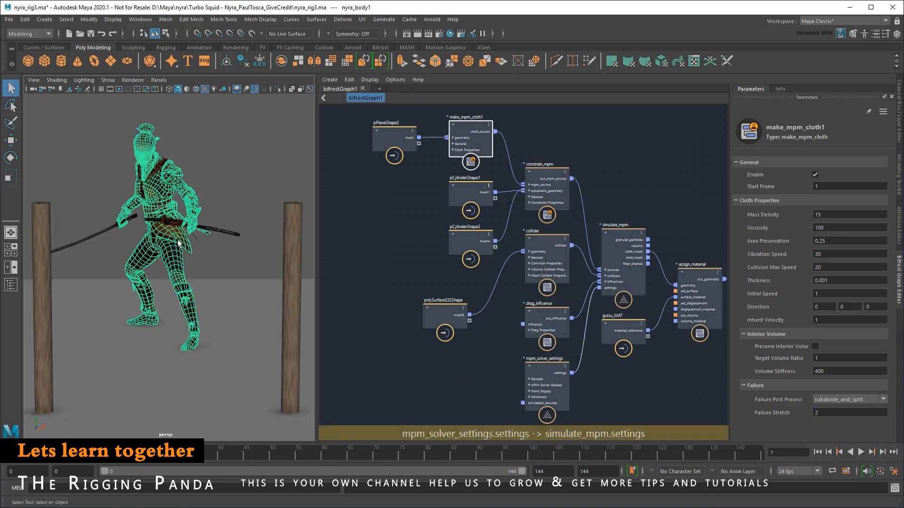
{"action": "left_click", "coordinate": [10, 284]}
{"action": "left_click_drag", "start_coordinate": [53, 289], "coordinate": [521, 252]}
{"action": "left_click", "coordinate": [10, 285]}
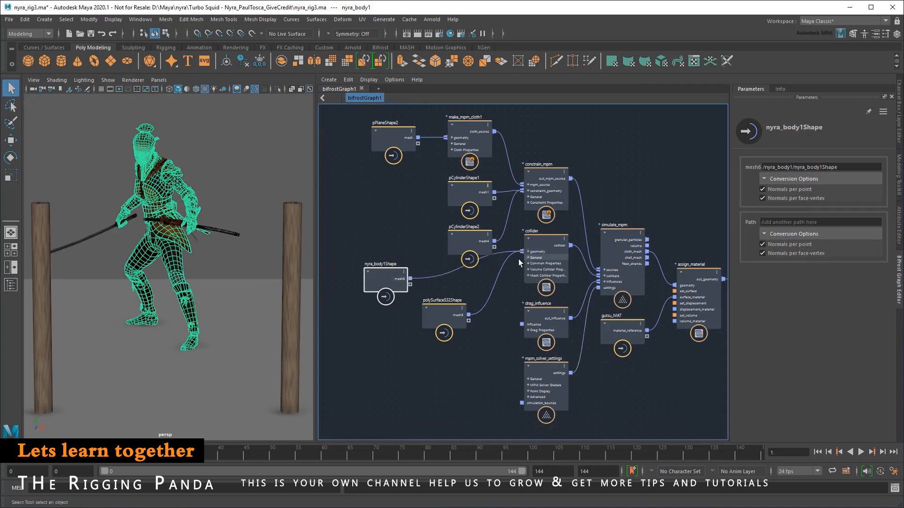
Hide the Bifrost graph to enlarge the perspective view, and play the banner simulation to around frame 76.
{"action": "left_click", "coordinate": [898, 277]}
{"action": "left_click", "coordinate": [718, 233]}
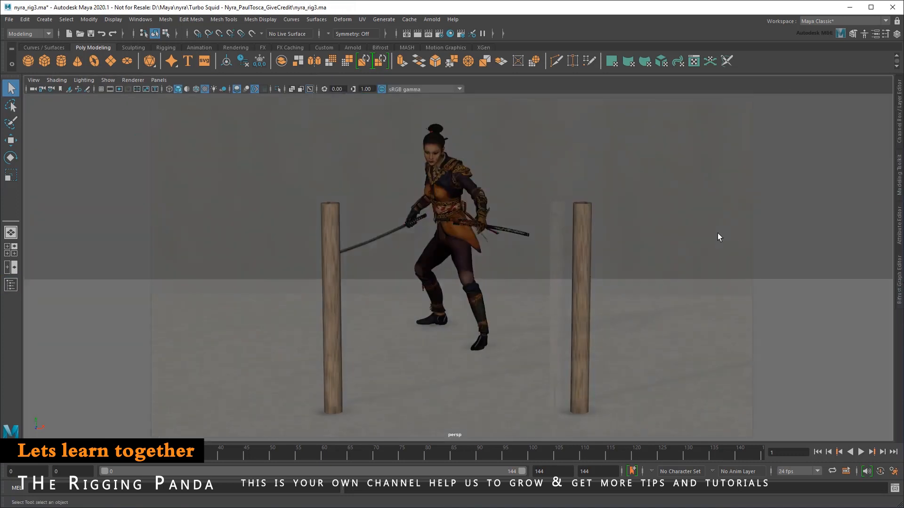
{"action": "left_click", "coordinate": [861, 452]}
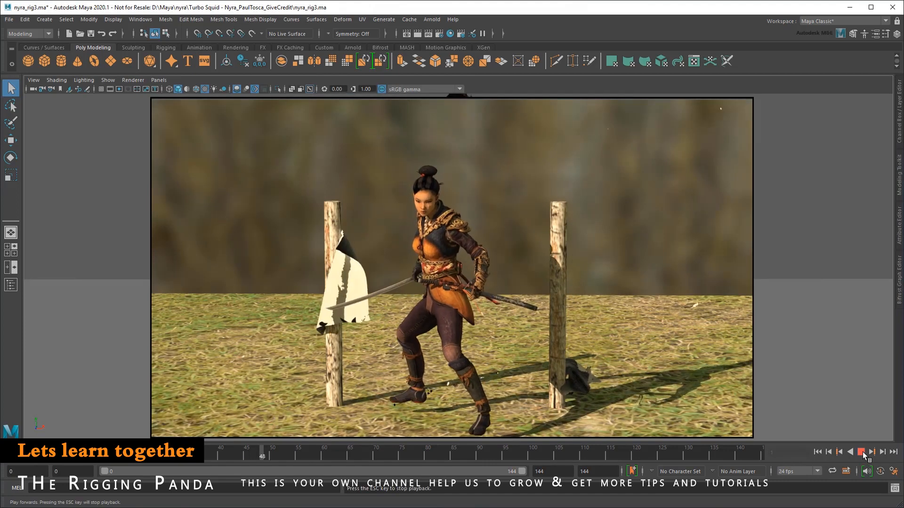
{"action": "left_click", "coordinate": [862, 452]}
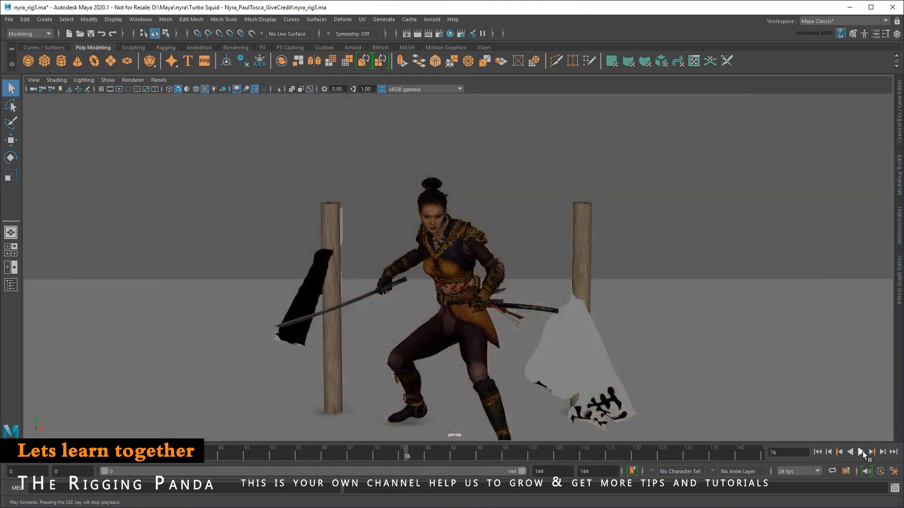